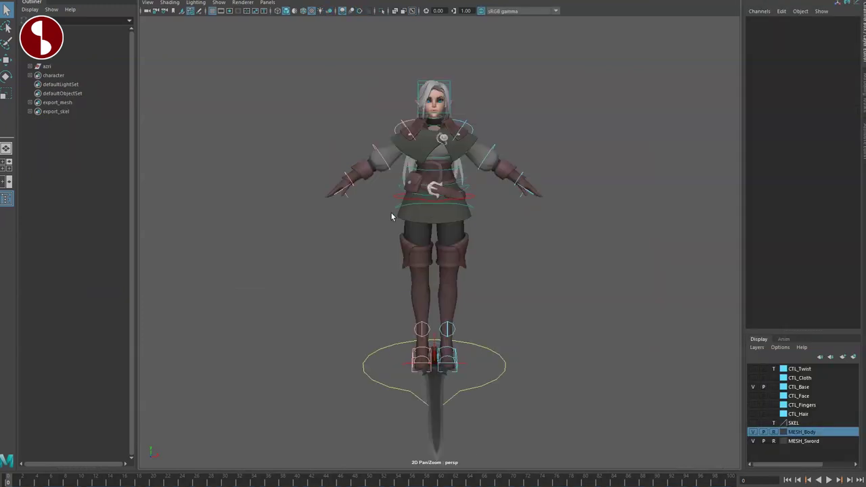
Frame the character's root control and show all the Twist, Cloth, Face, Fingers, Hair and SKEL layers
click(398, 197)
key(f)
scroll(381, 317, down, 6)
alt+drag(381, 317, 326, 296)
alt+middle_drag(418, 297, 417, 249)
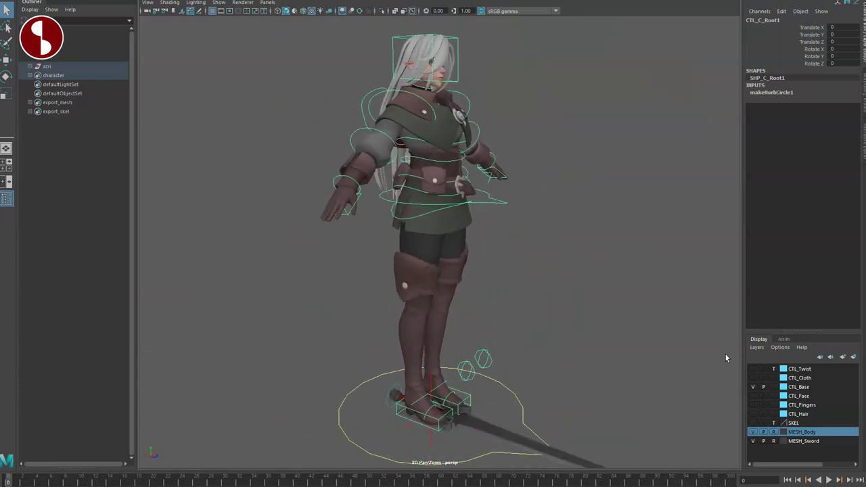
click(752, 369)
click(752, 377)
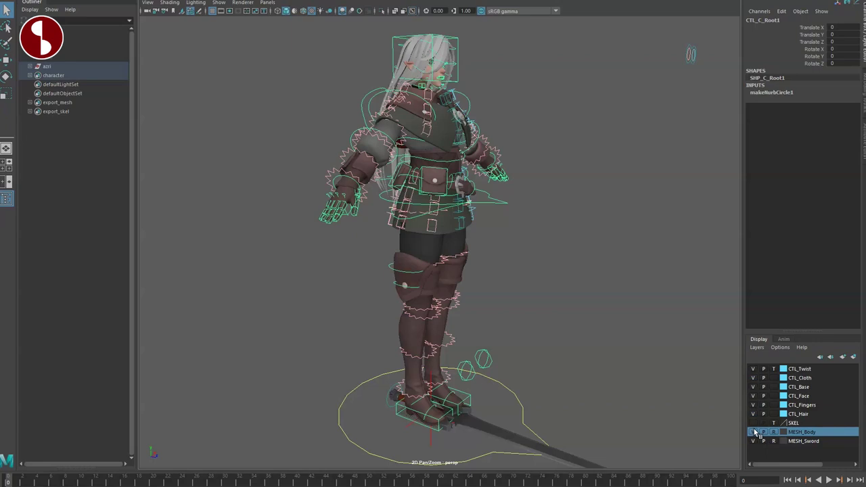
click(752, 424)
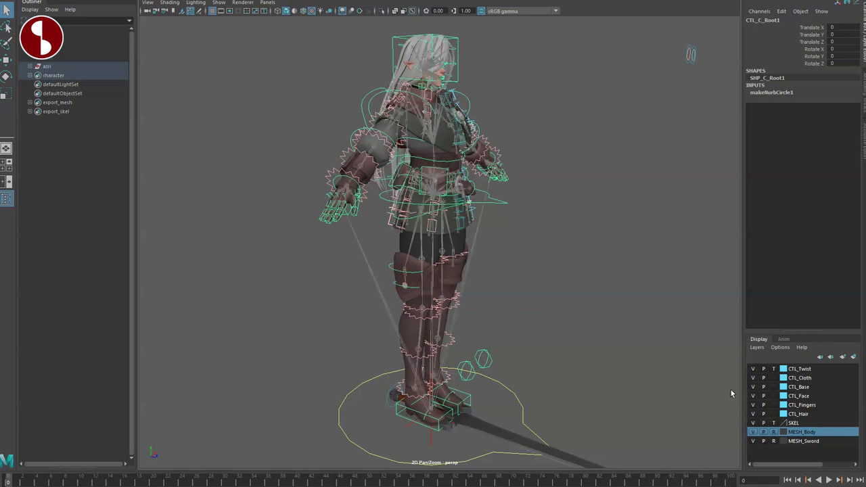
Deselect the root control and hide the Twist, Cloth and SKEL layers, keeping Base, Face, Fingers and Hair controls visible
key(ctrl+z)
key(ctrl+z)
key(ctrl+z)
key(ctrl+z)
key(ctrl+z)
key(ctrl+z)
key(ctrl+z)
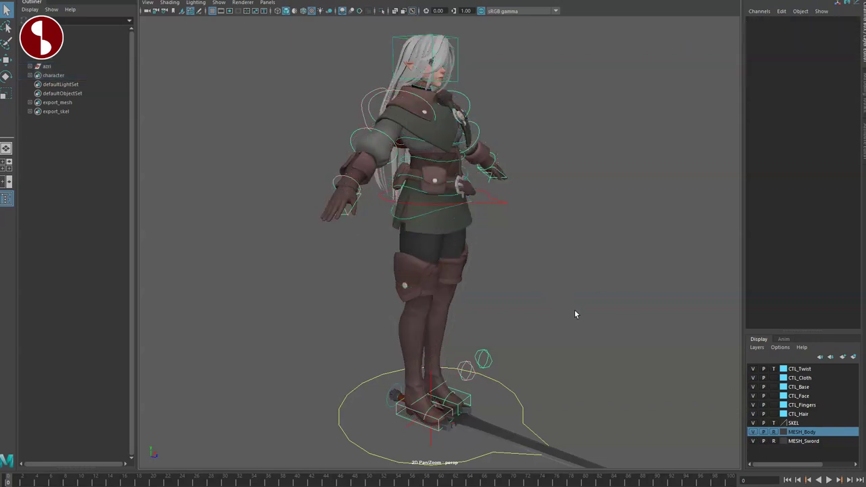
alt+drag(586, 320, 465, 322)
alt+middle_drag(510, 258, 507, 297)
alt+drag(508, 298, 474, 306)
alt+middle_drag(473, 306, 526, 254)
click(752, 368)
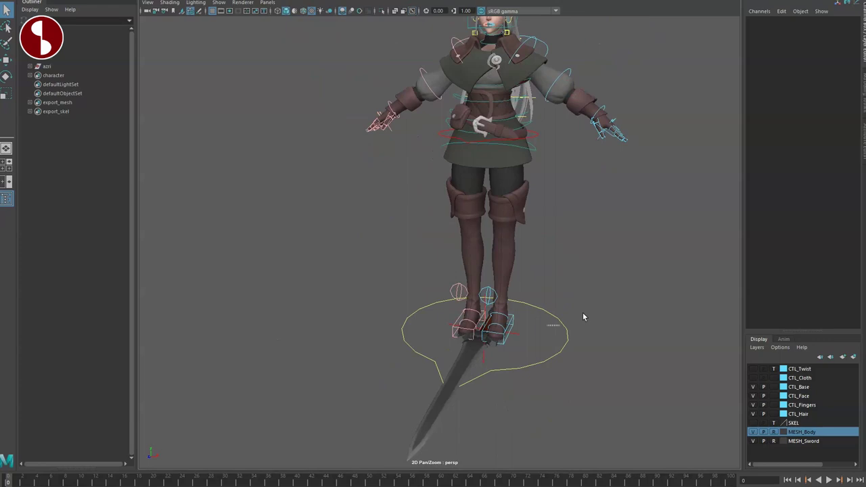
Try moving the whole character with the world control, undo the move and clear the selection
click(545, 322)
drag(487, 331, 455, 392)
key(ctrl+z)
alt+middle_drag(464, 279, 438, 291)
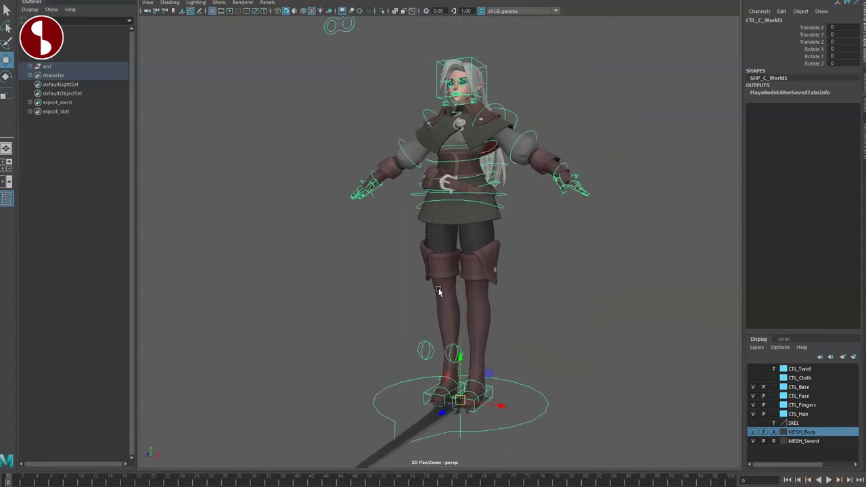
click(261, 97)
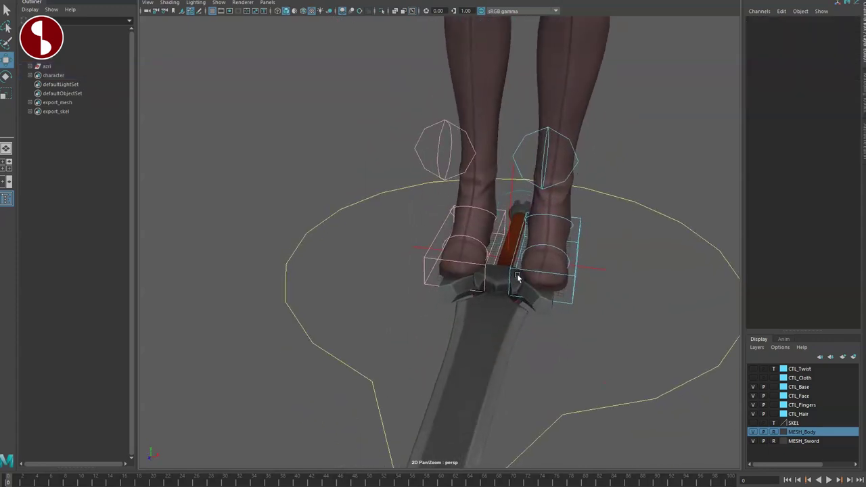
Move the sword out beside the character with the weapon control, to about -0.538, 0.115, 0.077
alt+drag(518, 278, 511, 223)
key(q)
click(515, 204)
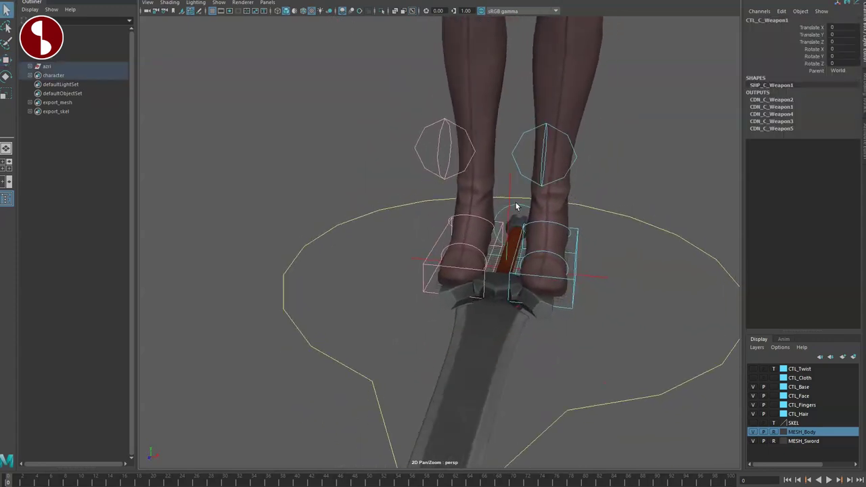
drag(506, 267, 242, 207)
scroll(284, 218, down, 5)
alt+middle_drag(371, 237, 430, 257)
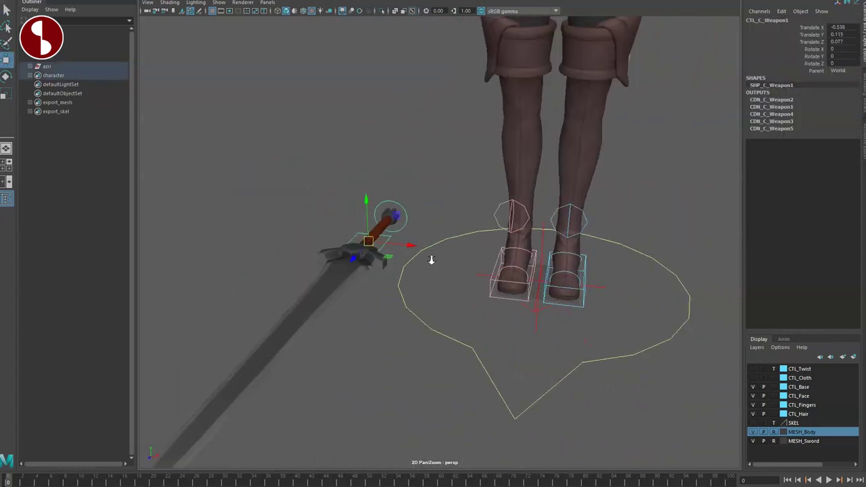
Select the collision control on the floor between the feet and view it from the character's side
alt+drag(430, 257, 493, 316)
alt+middle_drag(494, 315, 483, 307)
alt+right_drag(483, 307, 525, 355)
click(526, 337)
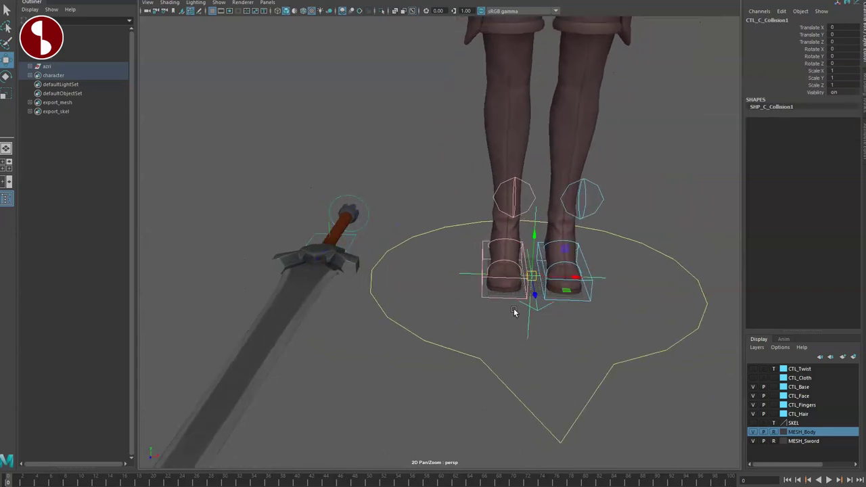
drag(530, 338, 427, 309)
key(q)
alt+right_drag(427, 309, 477, 322)
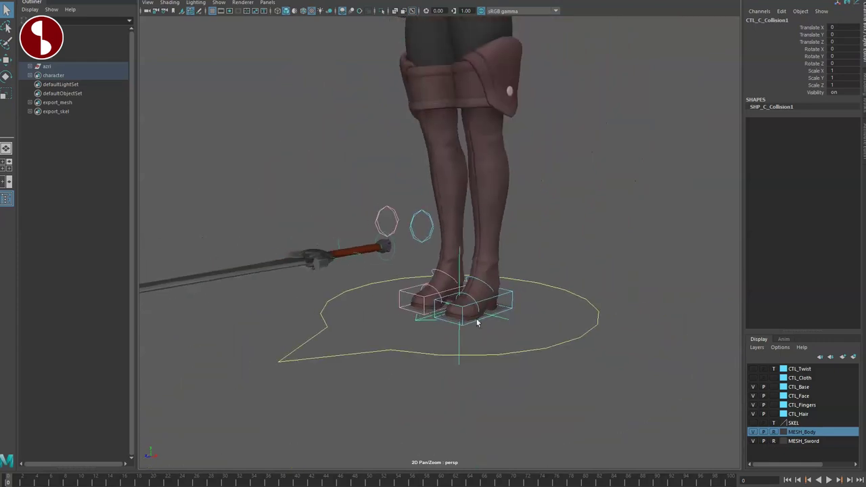
Try raising the left foot with its IK control
alt+drag(478, 323, 509, 331)
alt+middle_drag(509, 331, 518, 334)
alt+drag(518, 334, 526, 360)
alt+right_drag(526, 360, 554, 376)
click(533, 314)
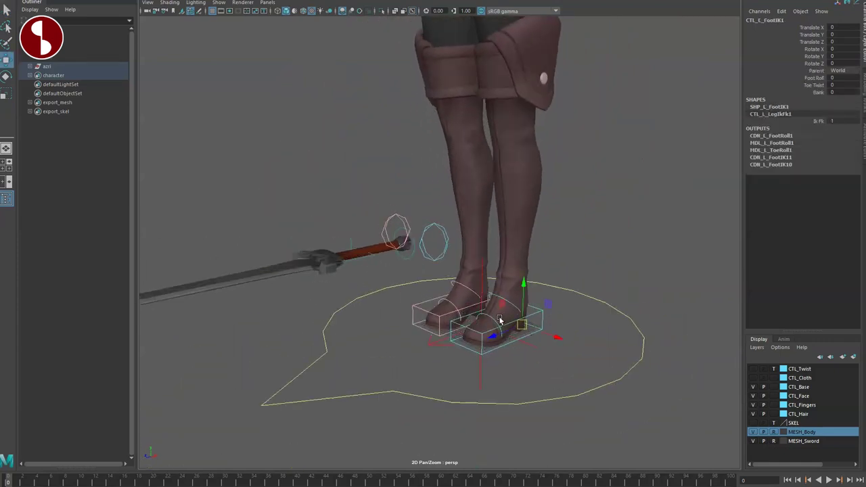
middle_drag(499, 320, 502, 255)
alt+drag(569, 313, 514, 284)
alt+middle_drag(513, 284, 549, 360)
alt+right_drag(549, 360, 502, 321)
Try rotating the left foot's IK controls, including its heel, and undo all the foot changes
key(e)
drag(546, 319, 478, 348)
alt+drag(478, 355, 562, 379)
drag(502, 331, 522, 383)
key(ctrl+z)
drag(476, 329, 543, 317)
click(520, 328)
key(w)
key(ctrl+z)
key(ctrl+z)
key(ctrl+z)
key(ctrl+z)
key(ctrl+z)
key(ctrl+z)
key(ctrl+z)
Try rolling the left foot with the Foot Roll attribute of its IK control and undo it
alt+drag(530, 273, 486, 271)
alt+middle_drag(487, 272, 473, 252)
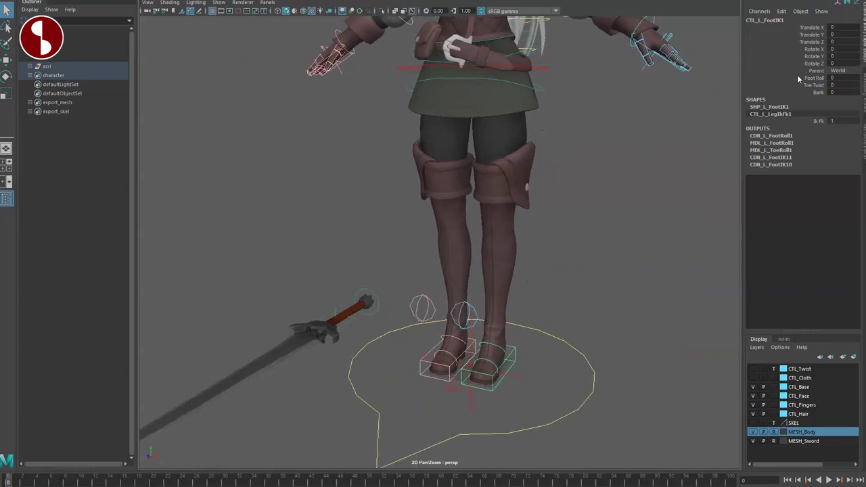
middle_drag(651, 189, 613, 205)
alt+drag(614, 207, 542, 208)
middle_drag(541, 209, 599, 218)
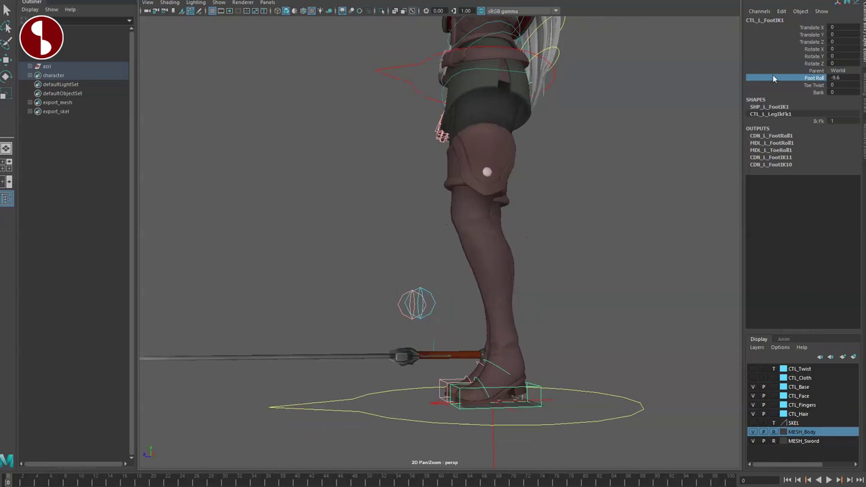
middle_drag(601, 168, 637, 180)
key(ctrl+z)
key(ctrl+z)
key(ctrl+z)
key(ctrl+z)
Try tilting the left foot with its Bank attribute, undo it and pick the Toe Twist attribute
alt+drag(533, 217, 545, 316)
click(799, 93)
middle_drag(650, 186, 798, 244)
alt+drag(545, 263, 588, 268)
alt+middle_drag(589, 269, 595, 192)
alt+right_drag(595, 192, 623, 240)
alt+drag(618, 297, 562, 256)
middle_drag(604, 247, 460, 254)
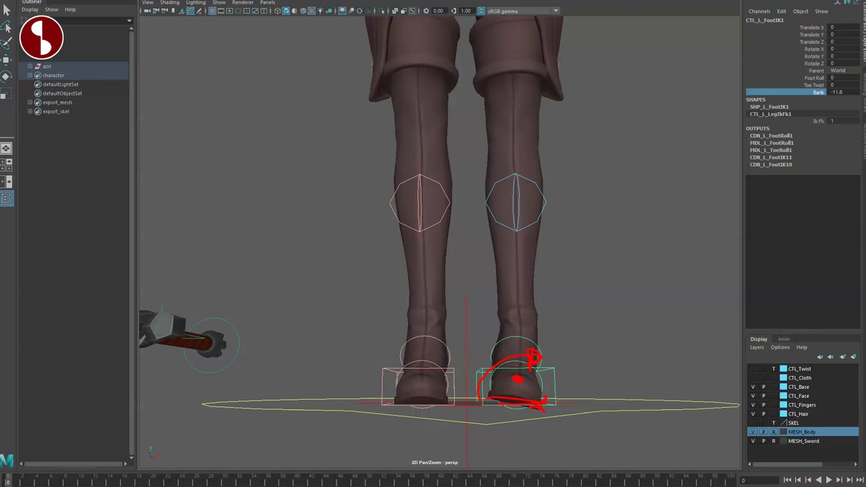
alt+drag(446, 269, 483, 253)
key(ctrl+z)
key(ctrl+z)
click(519, 315)
alt+drag(519, 315, 491, 287)
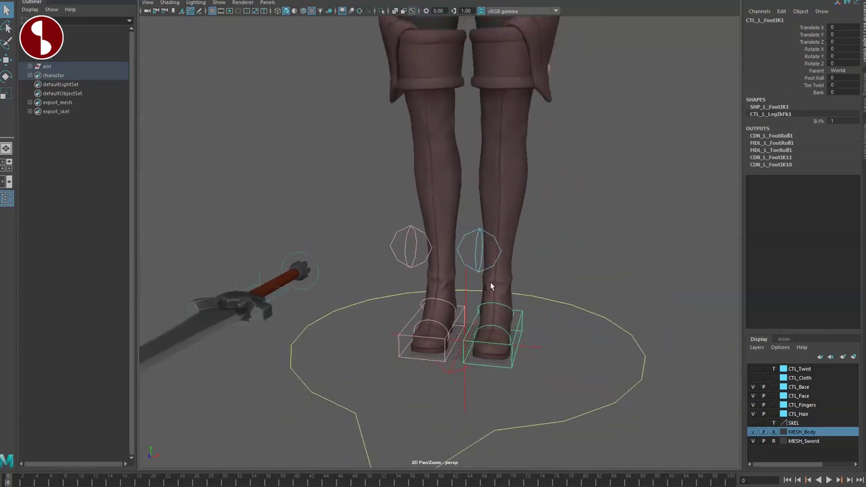
click(789, 86)
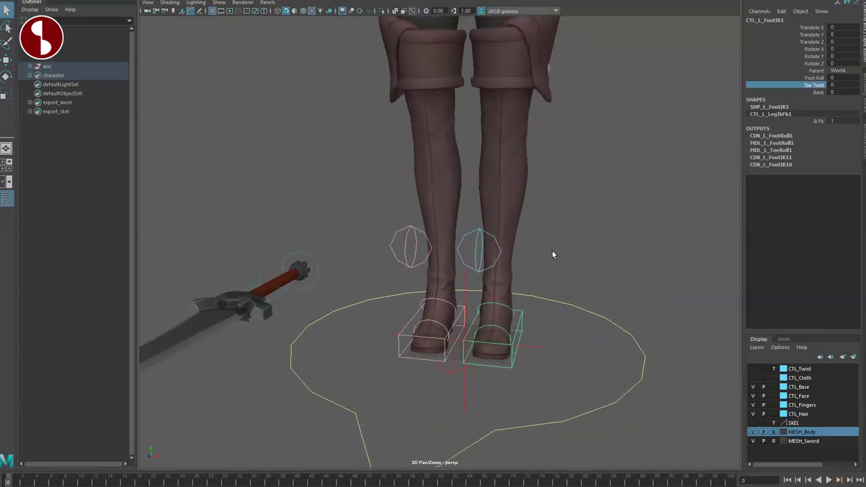
Try moving the left knee's pole control and undo the move
click(470, 233)
key(w)
mouse_move(478, 252)
mouse_down()
mouse_move(496, 270)
mouse_move(468, 241)
mouse_up()
key(ctrl+z)
Try bending the left toes by rotating the toe IK control and undo the rotation
alt+drag(550, 299, 501, 363)
click(550, 339)
key(e)
key(ctrl+z)
key(q)
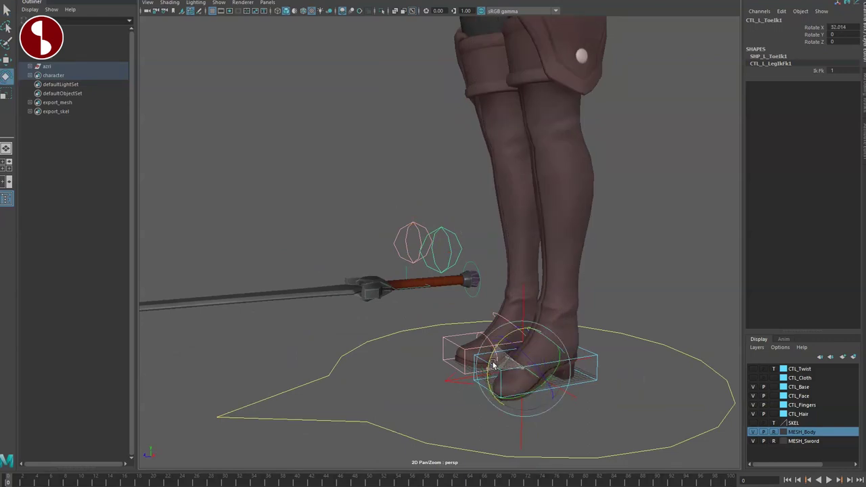
drag(519, 318, 575, 340)
Switch the left leg to FK by setting the foot control's Ik Fk to 0
click(478, 357)
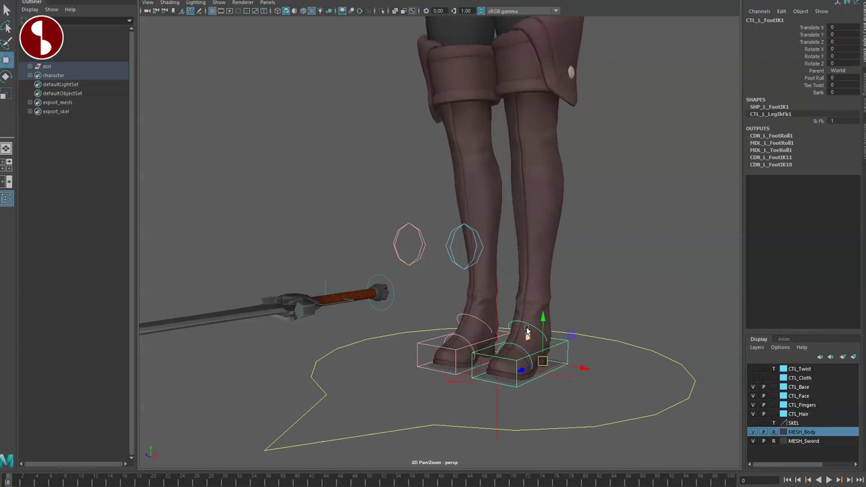
click(521, 330)
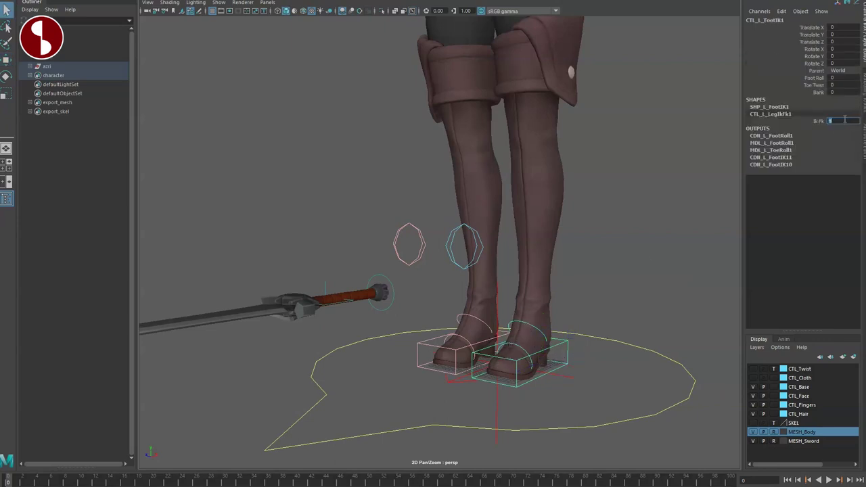
alt+drag(534, 292, 544, 170)
scroll(549, 215, down, 3)
Try swinging the left leg backward by rotating its FK hip, knee and toe controls, and restore the straight pose
click(545, 61)
key(e)
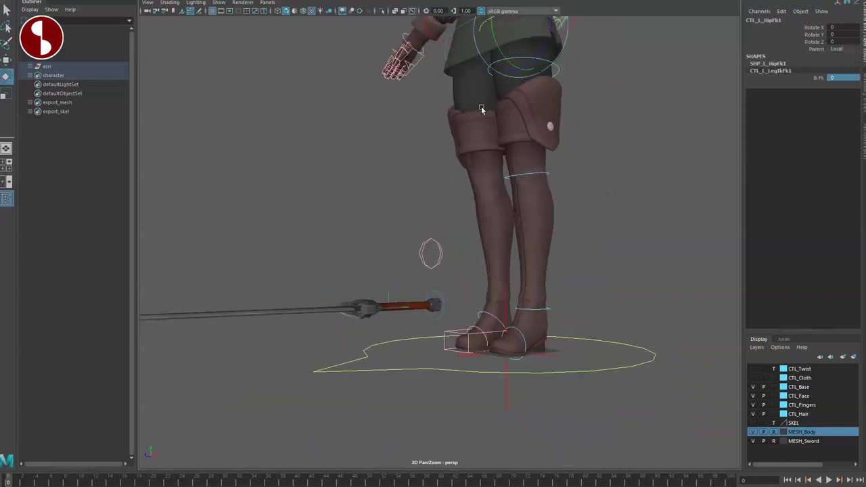
drag(498, 49, 509, 61)
click(554, 164)
drag(541, 165, 627, 248)
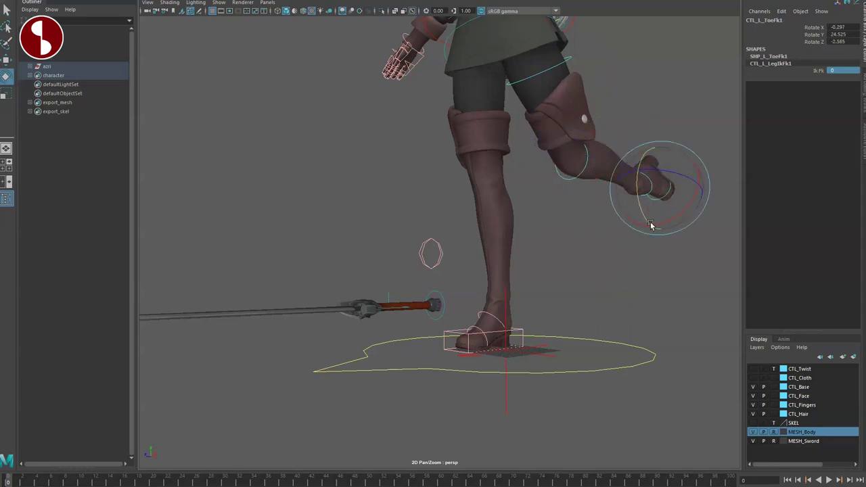
drag(648, 216, 648, 219)
key(q)
alt+middle_drag(598, 225, 576, 313)
alt+right_drag(576, 314, 545, 273)
mouse_move(545, 274)
alt+mouse_down()
mouse_move(465, 276)
mouse_move(533, 278)
alt+mouse_up()
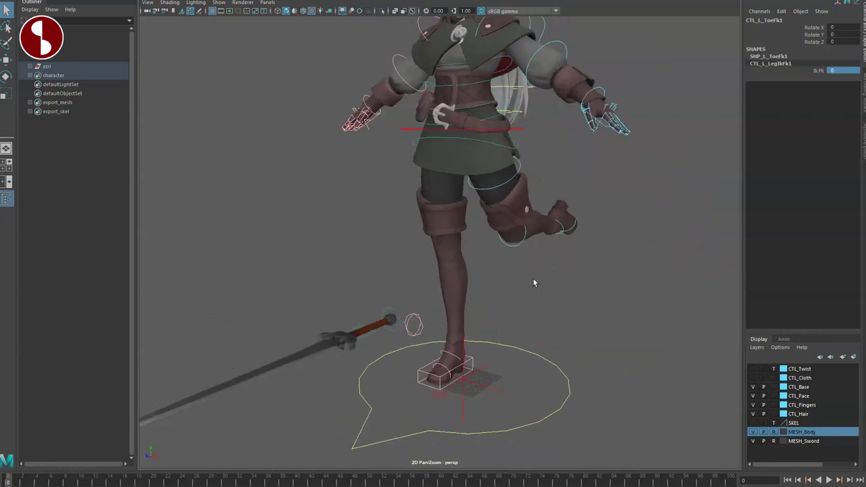
mouse_move(436, 241)
alt+mouse_down()
mouse_move(466, 242)
mouse_move(429, 239)
alt+mouse_up()
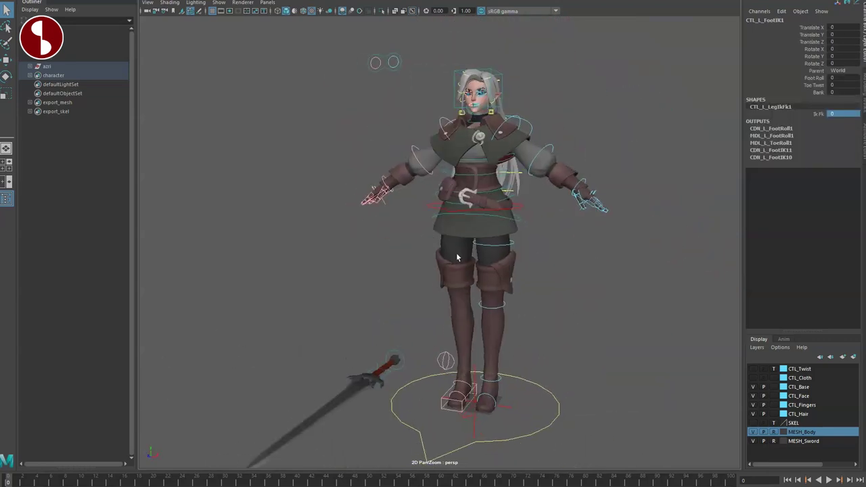
Select the world control and examine the rig controls around the character's legs, torso and head
click(527, 387)
mouse_move(522, 399)
alt+mouse_down()
mouse_move(570, 399)
mouse_move(539, 399)
alt+mouse_up()
alt+middle_drag(521, 352, 520, 344)
alt+drag(520, 345, 504, 328)
alt+drag(469, 303, 443, 298)
alt+middle_drag(438, 190, 396, 231)
alt+right_drag(396, 232, 431, 275)
alt+drag(432, 275, 473, 276)
alt+middle_drag(446, 242, 442, 260)
alt+right_drag(443, 260, 460, 294)
alt+middle_drag(460, 293, 455, 348)
alt+right_drag(456, 348, 417, 309)
alt+drag(439, 297, 405, 323)
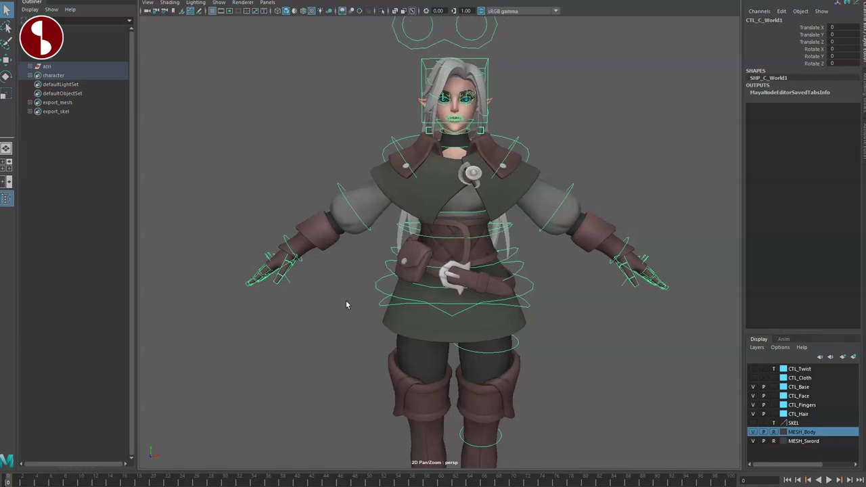
Try tilting the hips by rotating the pelvis control and undo the rotation
click(355, 307)
click(384, 304)
key(w)
mouse_move(423, 263)
mouse_down()
mouse_move(442, 246)
mouse_move(426, 274)
mouse_up()
alt+middle_drag(467, 315, 516, 272)
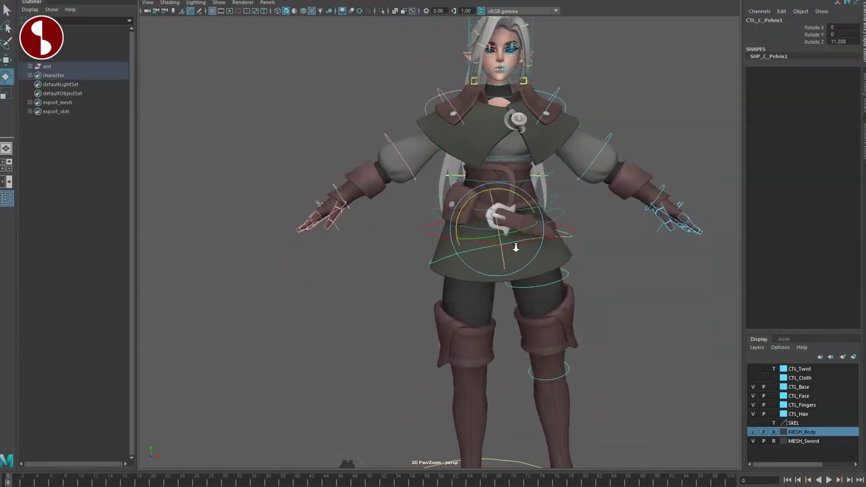
alt+right_drag(516, 272, 445, 247)
drag(448, 267, 398, 269)
key(ctrl+z)
key(ctrl+z)
alt+right_drag(397, 268, 444, 310)
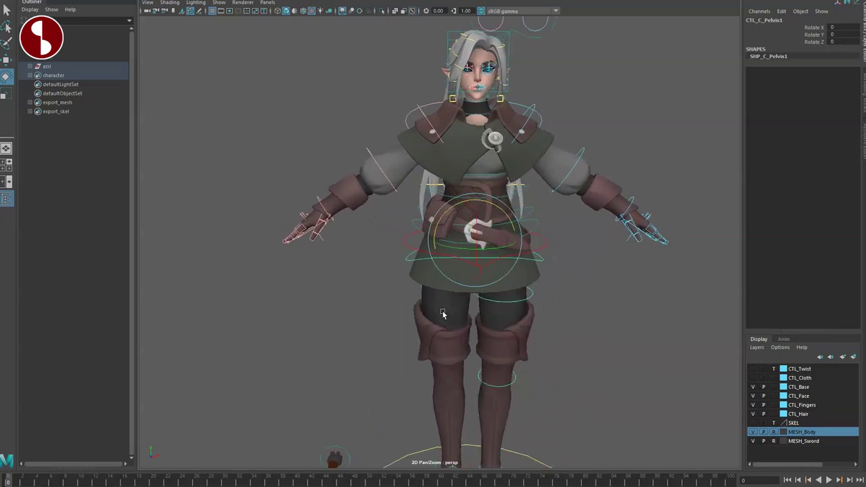
alt+drag(444, 310, 418, 277)
alt+right_drag(418, 277, 455, 312)
Try rotating the main spine control at the waist and undo the rotation
click(322, 282)
alt+drag(355, 287, 443, 318)
click(379, 221)
key(e)
mouse_move(442, 223)
mouse_down()
mouse_move(434, 241)
mouse_move(456, 215)
mouse_move(439, 225)
mouse_up()
key(ctrl+z)
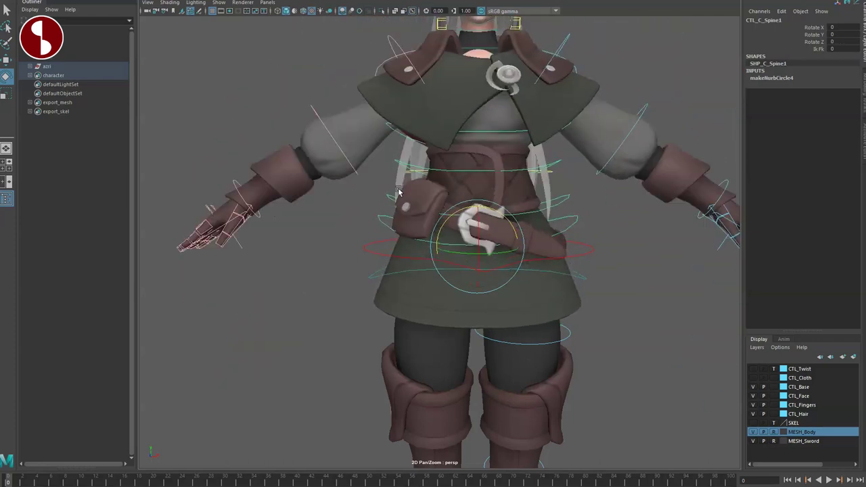
Try leaning the upper body sideways by rotating the spine FK controls, undo everything and clear the selection
click(388, 198)
drag(441, 188, 399, 170)
drag(437, 196, 464, 148)
key(q)
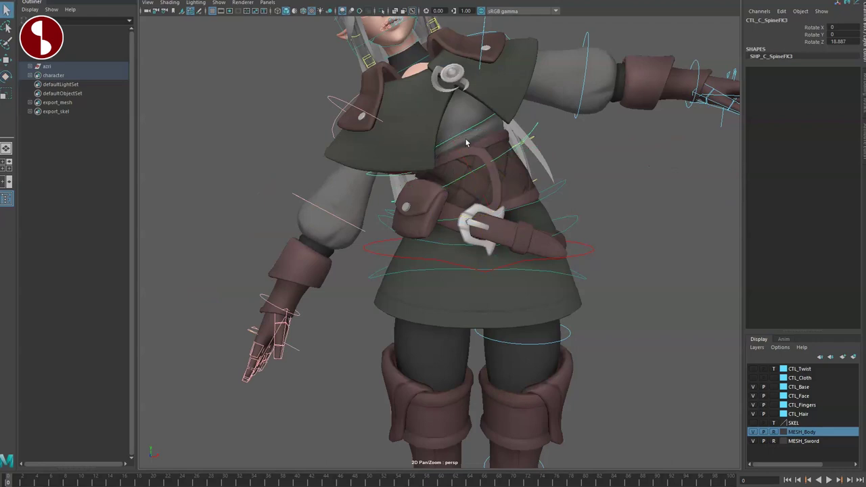
drag(431, 179, 464, 193)
mouse_move(471, 164)
mouse_down()
mouse_move(483, 128)
mouse_move(456, 168)
mouse_up()
key(ctrl+z)
key(ctrl+z)
key(ctrl+z)
key(ctrl+z)
key(ctrl+z)
key(ctrl+z)
key(ctrl+z)
key(ctrl+z)
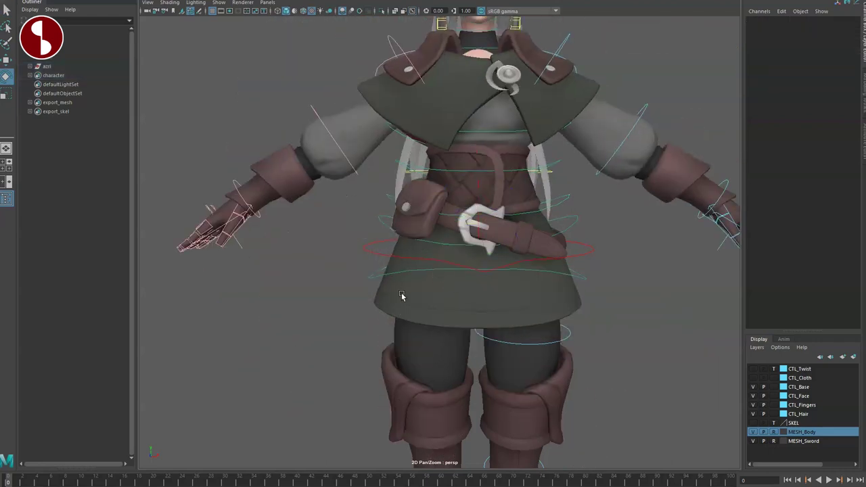
key(q)
click(355, 274)
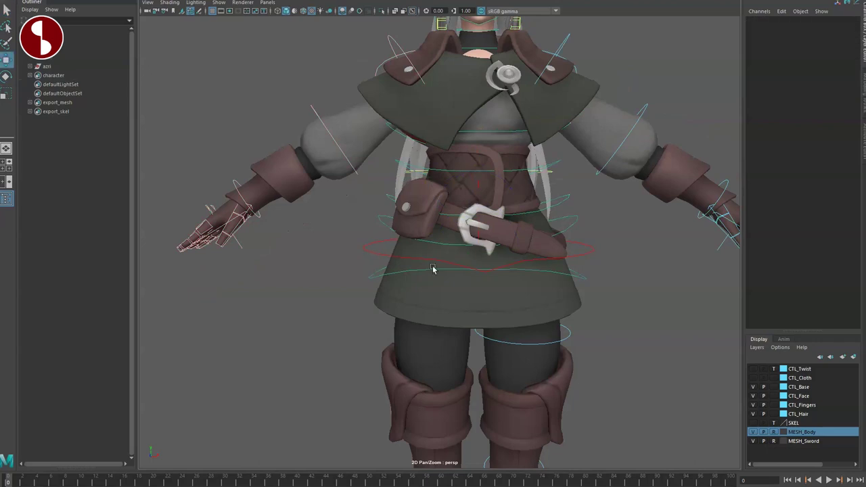
Try moving the root control at the hips and undo the move
click(364, 244)
drag(477, 243, 494, 236)
key(ctrl+z)
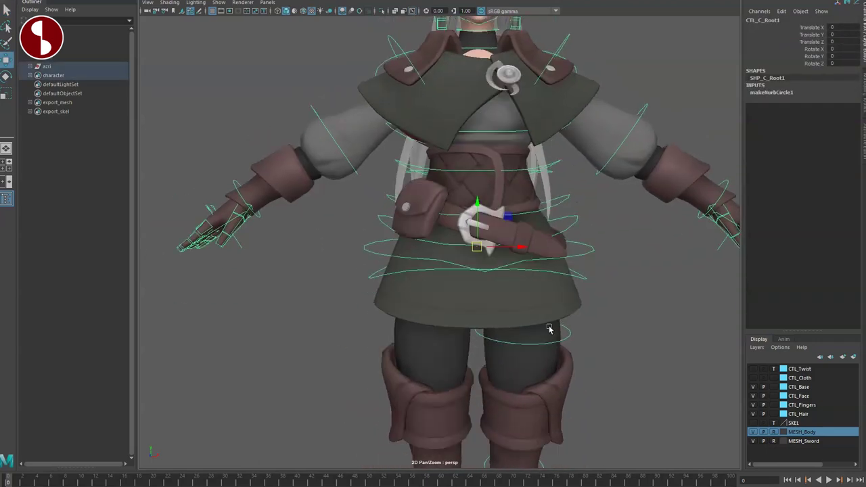
Clear the selection and examine the body controls from several angles, in wireframe and in textured display
alt+right_drag(535, 318, 438, 218)
alt+drag(554, 251, 541, 265)
alt+right_drag(541, 265, 571, 275)
alt+drag(572, 275, 520, 284)
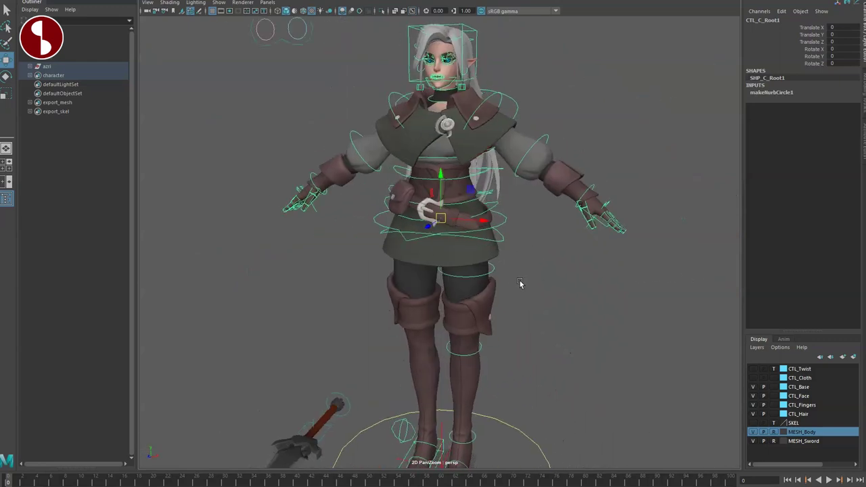
key(q)
alt+middle_drag(481, 196, 460, 217)
alt+right_drag(459, 217, 531, 312)
click(543, 249)
alt+drag(543, 249, 521, 251)
alt+middle_drag(521, 250, 531, 338)
alt+drag(531, 338, 595, 284)
key(4)
alt+drag(331, 238, 332, 274)
alt+middle_drag(407, 268, 399, 241)
alt+right_drag(399, 241, 369, 267)
mouse_move(369, 267)
alt+mouse_down()
mouse_move(420, 270)
mouse_move(396, 274)
mouse_move(406, 271)
alt+mouse_up()
key(6)
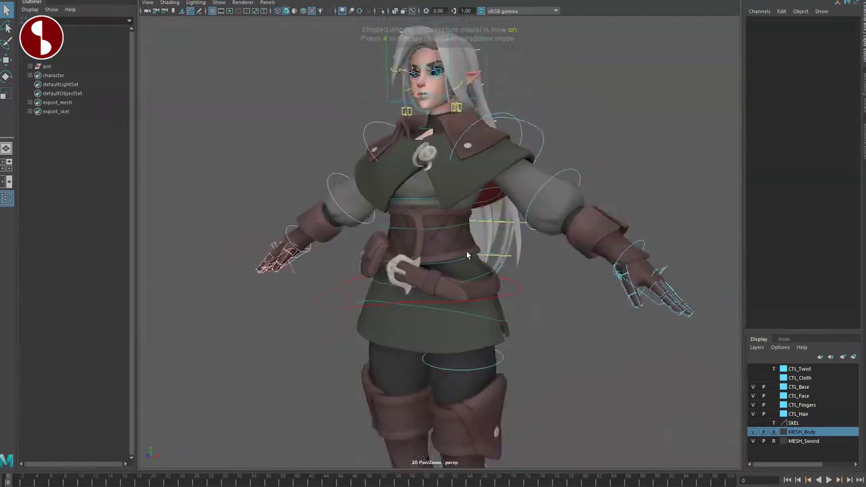
Try rotating the left shoulder FK control and undo the rotation
alt+right_drag(468, 253, 595, 250)
alt+middle_drag(595, 250, 512, 296)
alt+drag(424, 198, 493, 203)
drag(449, 98, 476, 101)
key(ctrl+z)
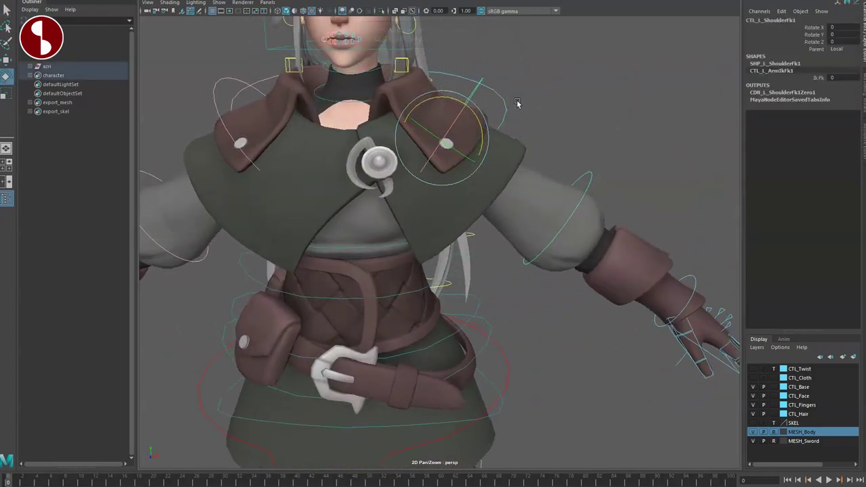
Bend the left elbow FK control to about -82 in Rotate Y and set the arm's Ik Fk to 1
drag(580, 157, 610, 183)
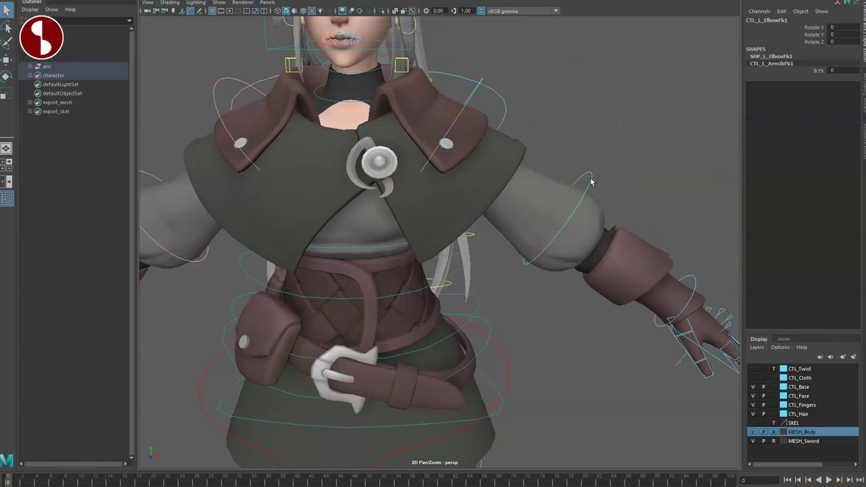
drag(549, 221, 524, 189)
key(q)
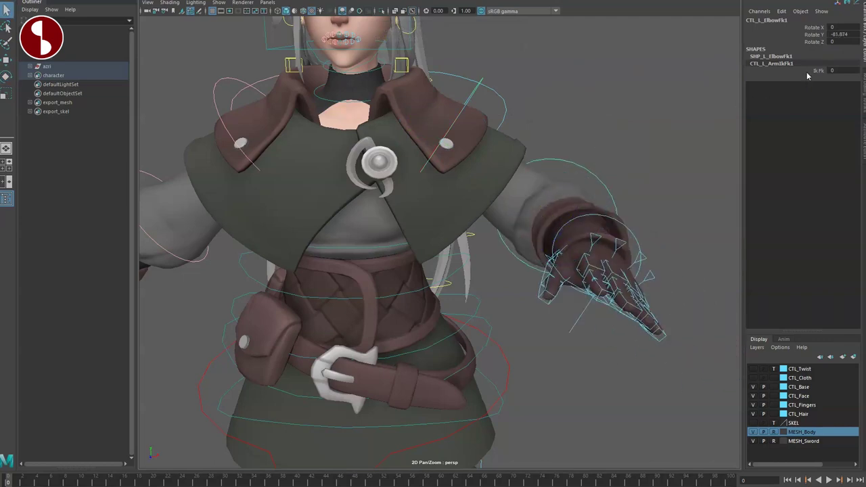
key(Return)
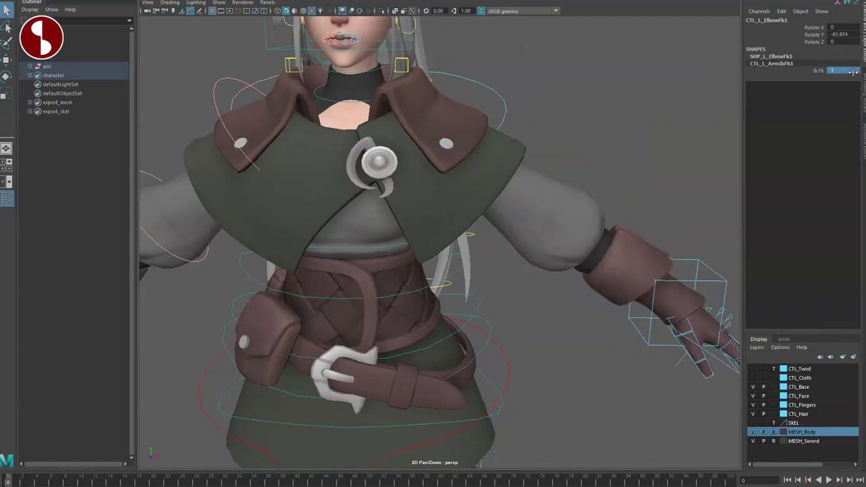
Try bending the left arm by moving the hand IK control in toward the body
alt+right_drag(577, 292, 498, 272)
alt+drag(582, 334, 514, 331)
key(w)
click(578, 308)
drag(564, 342, 501, 330)
alt+drag(544, 336, 489, 330)
drag(506, 279, 502, 291)
alt+drag(502, 291, 511, 289)
Try moving the left arm's pole vector control and undo the move
key(q)
click(614, 196)
drag(622, 191, 641, 177)
key(ctrl+z)
alt+drag(584, 300, 620, 306)
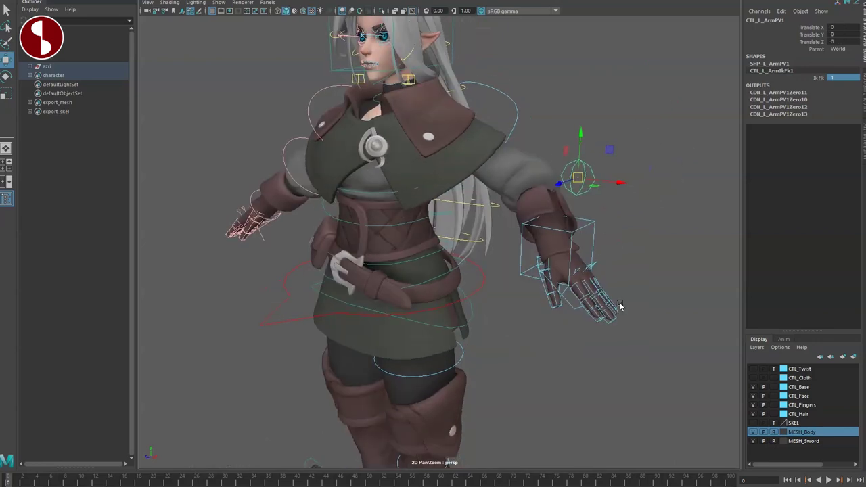
Try shifting the left hand IK control slightly and rotating the hand at the wrist
click(601, 243)
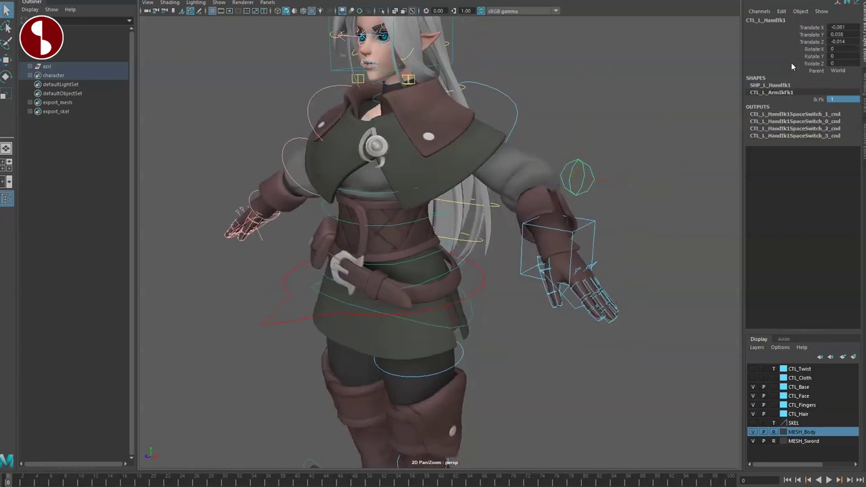
drag(571, 241, 566, 239)
alt+drag(519, 293, 552, 299)
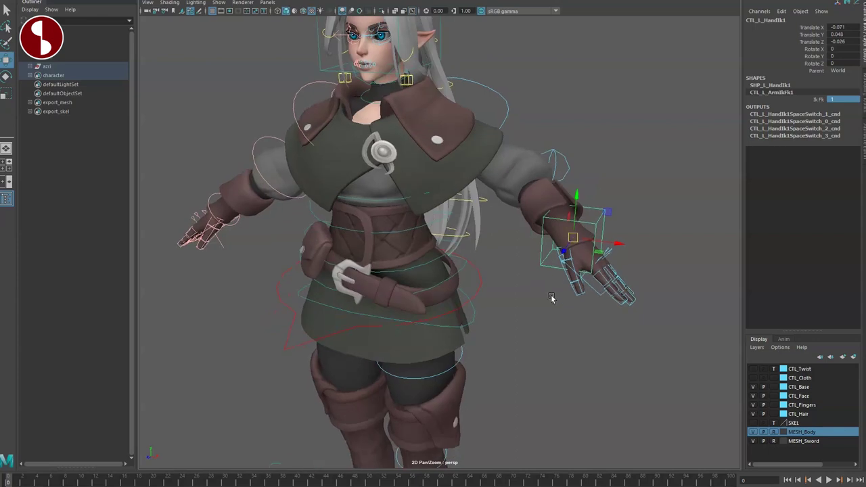
key(e)
drag(555, 251, 551, 215)
key(q)
Try lowering the left hand IK control beside the hip and turning the hand further
alt+drag(576, 278, 546, 271)
key(q)
alt+middle_drag(546, 272, 486, 294)
alt+right_drag(486, 294, 526, 324)
alt+drag(526, 324, 493, 322)
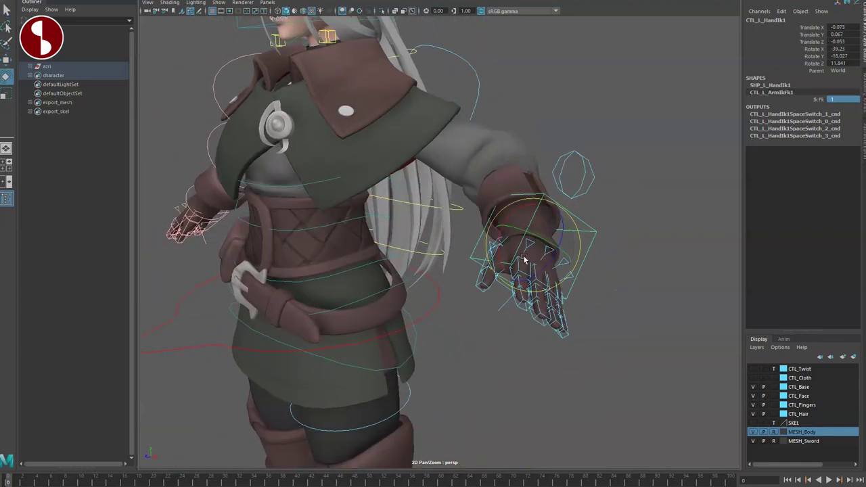
drag(530, 249, 499, 313)
key(e)
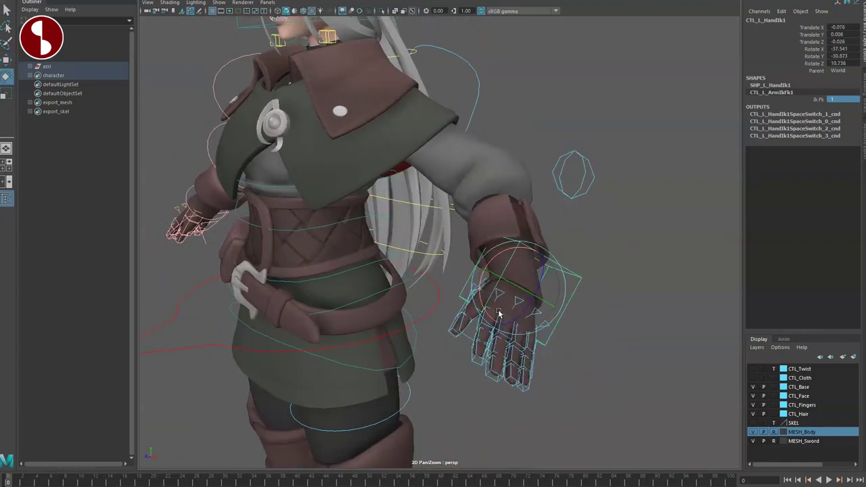
Try rotating the left thumb's base control about Z and return it to its rest pose
alt+drag(460, 282, 518, 323)
click(483, 290)
alt+middle_drag(518, 323, 419, 293)
alt+right_drag(419, 292, 466, 284)
click(458, 271)
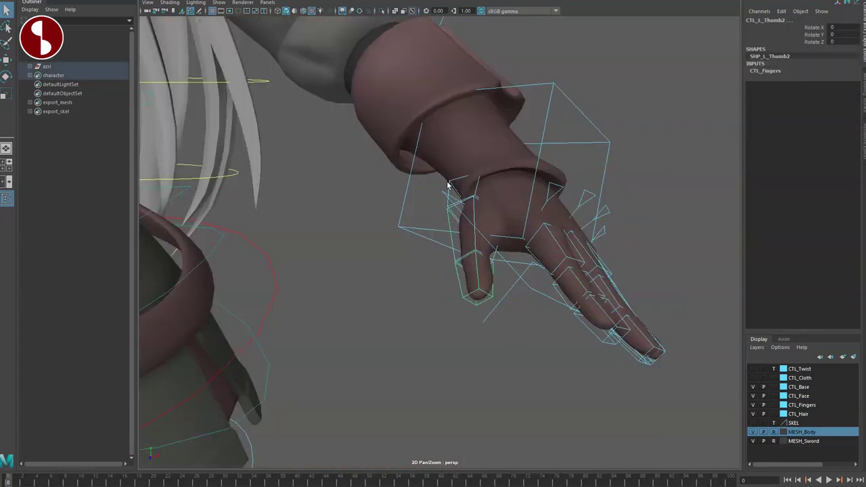
drag(469, 201, 474, 200)
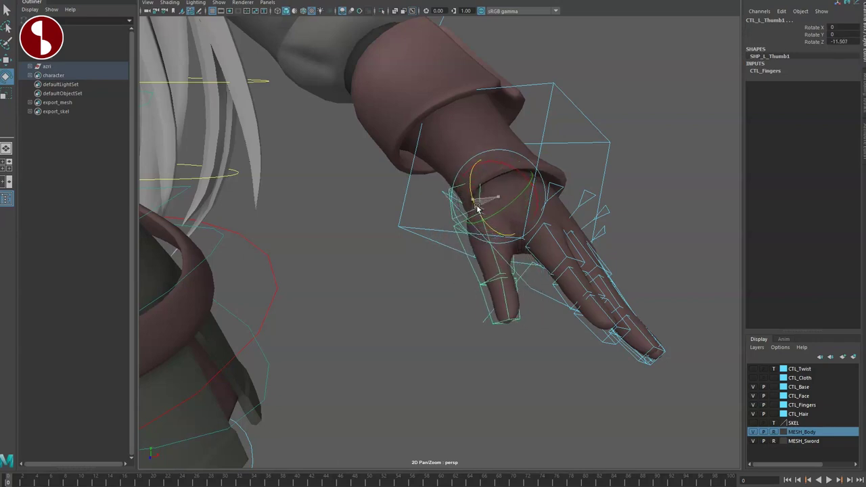
drag(468, 192, 462, 178)
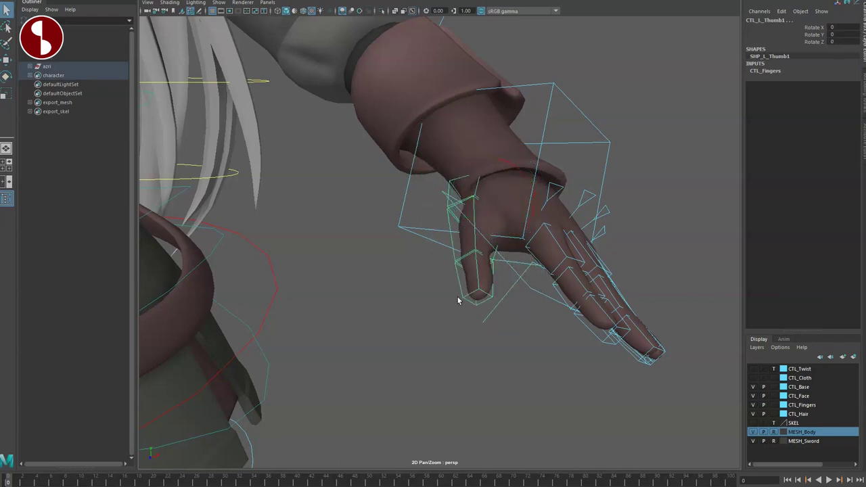
Try bending the left thumb at its second joint and its base, and undo the rotations
click(459, 282)
click(461, 278)
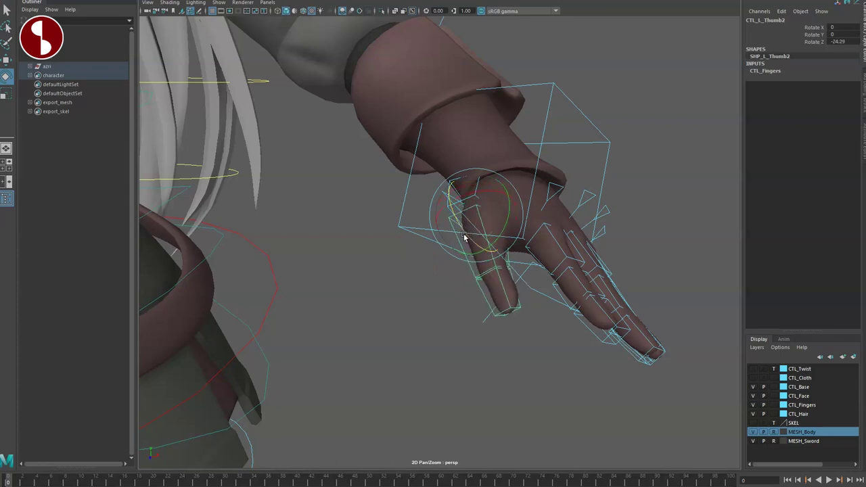
key(q)
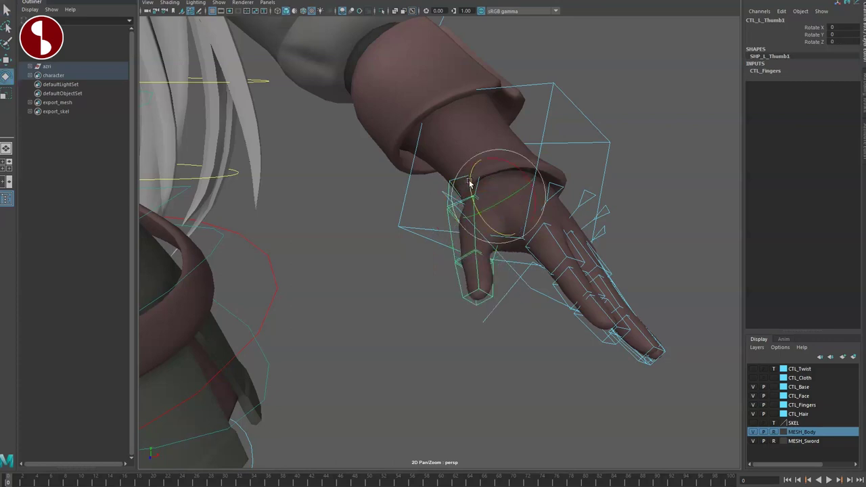
drag(469, 183, 477, 197)
key(ctrl+z)
key(q)
Try adjusting the control beneath the left palm and undo the changes
click(503, 249)
alt+drag(504, 247, 517, 245)
alt+drag(551, 282, 546, 313)
click(530, 284)
key(e)
drag(579, 254, 576, 276)
key(ctrl+z)
alt+drag(525, 316, 552, 314)
key(w)
key(ctrl+z)
key(q)
Try bending the left index finger with its base and segment controls, undoing each rotation
click(568, 210)
key(e)
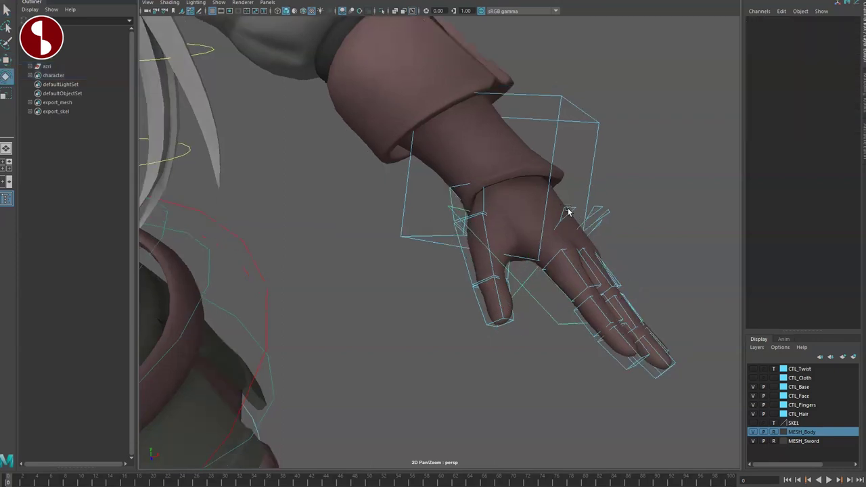
click(572, 208)
mouse_move(554, 199)
mouse_down()
mouse_move(552, 184)
mouse_move(556, 199)
mouse_up()
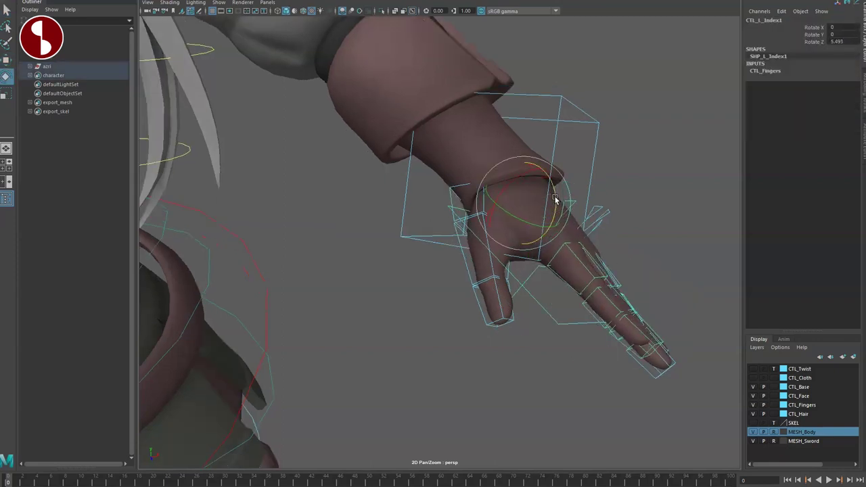
key(ctrl+z)
key(q)
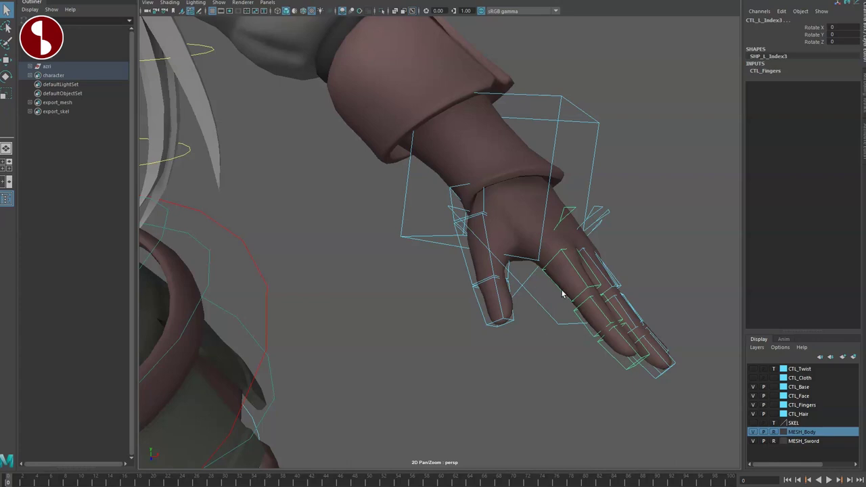
drag(587, 249, 586, 262)
key(ctrl+z)
key(q)
Try rotating the right thumb's base control and undo the rotation
alt+drag(588, 293, 524, 324)
alt+right_drag(524, 323, 467, 336)
alt+middle_drag(467, 336, 638, 288)
alt+drag(637, 288, 525, 318)
alt+middle_drag(525, 317, 508, 252)
alt+drag(507, 252, 563, 288)
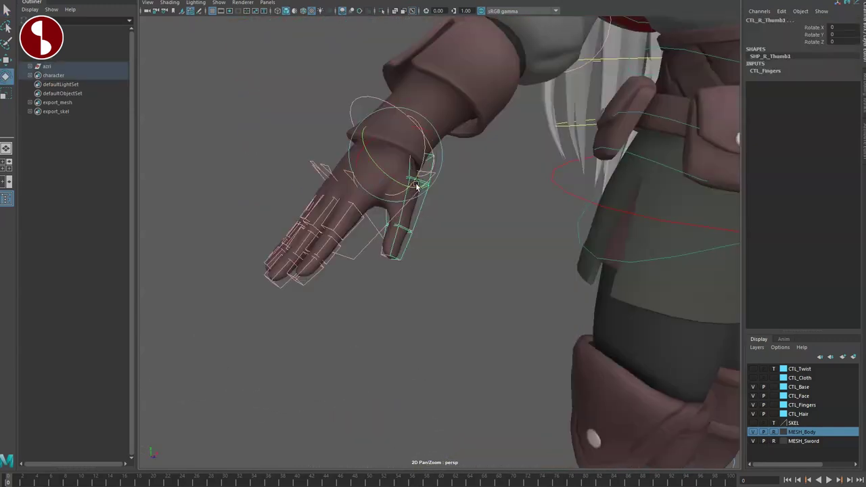
mouse_move(417, 187)
mouse_down()
mouse_move(418, 146)
mouse_move(406, 179)
mouse_up()
key(ctrl+z)
Try adjusting the right hand's FK control and undo the change
alt+middle_drag(472, 243, 404, 311)
scroll(438, 277, down, 1)
alt+drag(443, 280, 307, 207)
click(312, 200)
key(ctrl+z)
key(q)
alt+drag(304, 266, 374, 270)
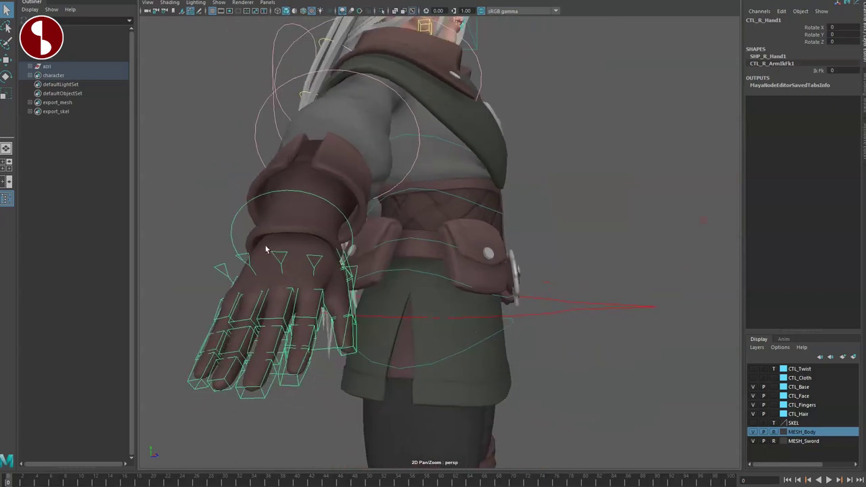
Select the right pinky and neighbouring finger controls to examine them, and clear the selection
click(221, 271)
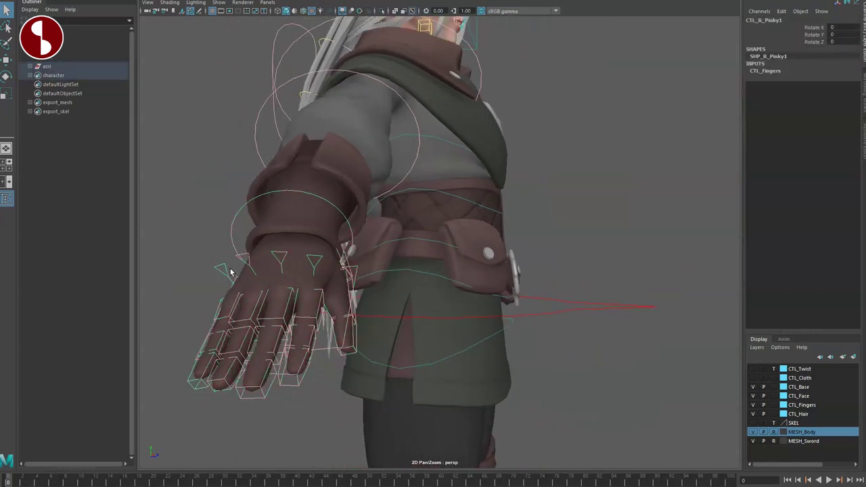
click(210, 302)
alt+drag(211, 294, 322, 381)
click(456, 361)
click(404, 335)
key(q)
mouse_move(315, 342)
alt+mouse_down()
mouse_move(339, 355)
mouse_move(316, 340)
alt+mouse_up()
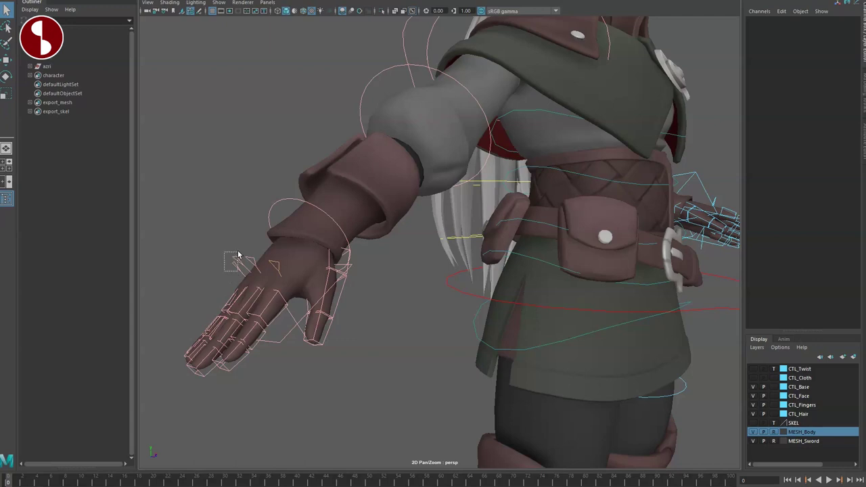
drag(238, 254, 243, 253)
scroll(428, 280, down, 3)
alt+drag(428, 281, 434, 302)
scroll(435, 301, up, 3)
click(435, 301)
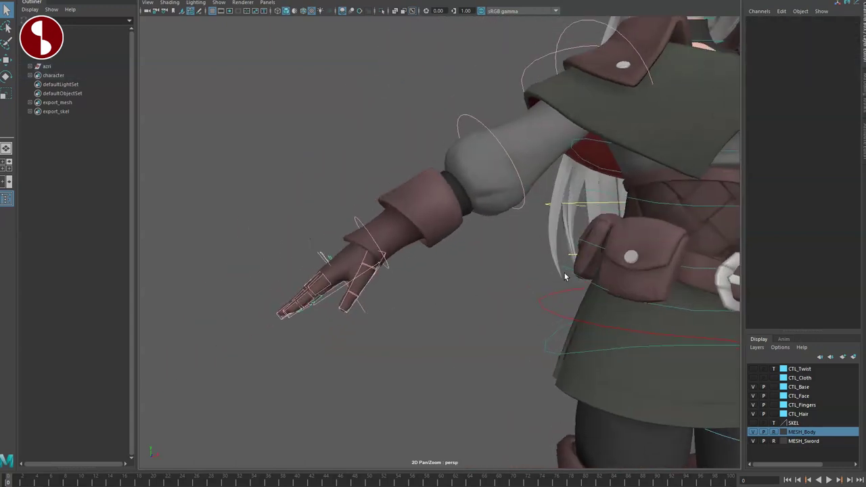
Locate the right clavicle control in wireframe display, try rotating it in textured display, and return it to its rest pose
alt+drag(565, 276, 421, 301)
alt+drag(285, 168, 396, 237)
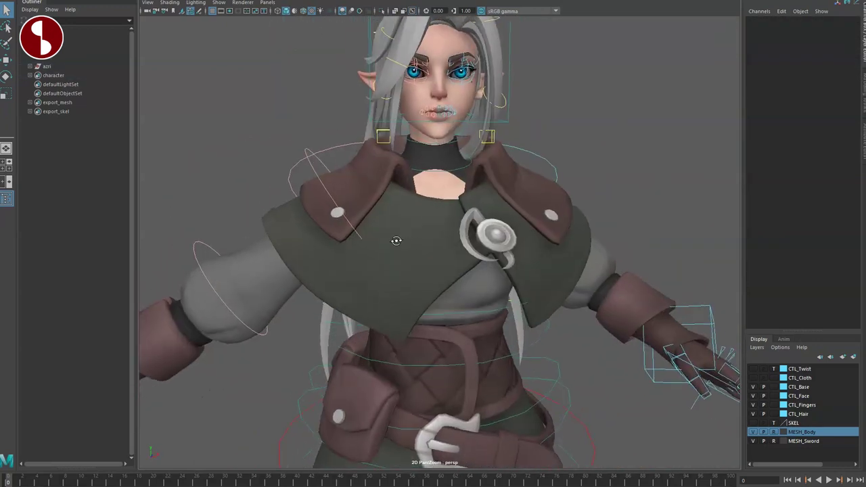
key(4)
mouse_move(338, 209)
alt+mouse_down()
mouse_move(276, 164)
mouse_move(294, 168)
mouse_move(261, 186)
mouse_move(261, 168)
alt+mouse_up()
click(267, 140)
key(5)
key(e)
alt+drag(337, 217, 460, 191)
key(6)
drag(308, 189, 307, 157)
alt+drag(372, 213, 284, 230)
alt+right_drag(284, 230, 260, 220)
alt+middle_drag(351, 177, 388, 233)
drag(485, 200, 470, 230)
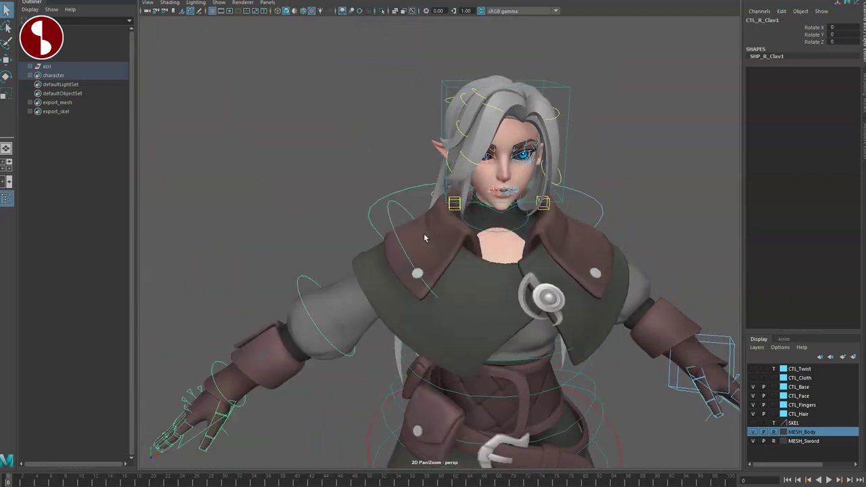
Try tilting the head by rotating the neck control, undoing each rotation
scroll(419, 267, up, 5)
scroll(420, 267, down, 3)
scroll(419, 267, up, 2)
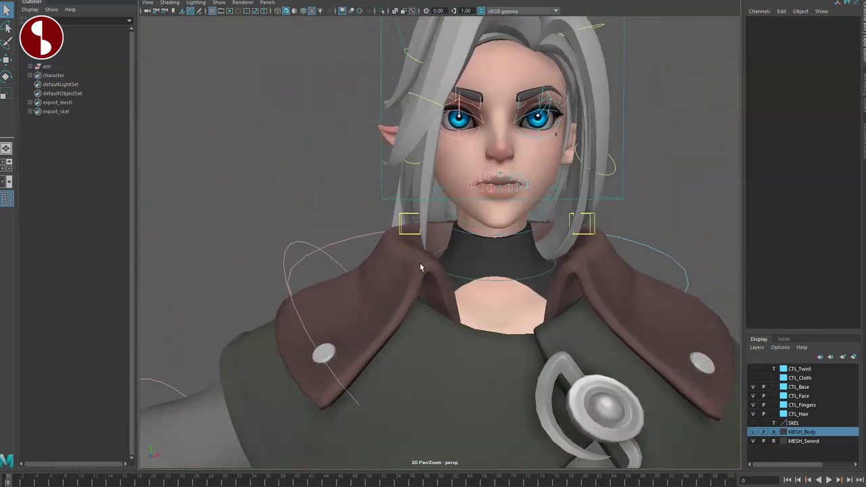
alt+drag(440, 298, 430, 298)
click(457, 280)
key(e)
mouse_move(484, 256)
mouse_down()
mouse_move(487, 273)
mouse_move(477, 238)
mouse_move(484, 259)
mouse_up()
key(ctrl+z)
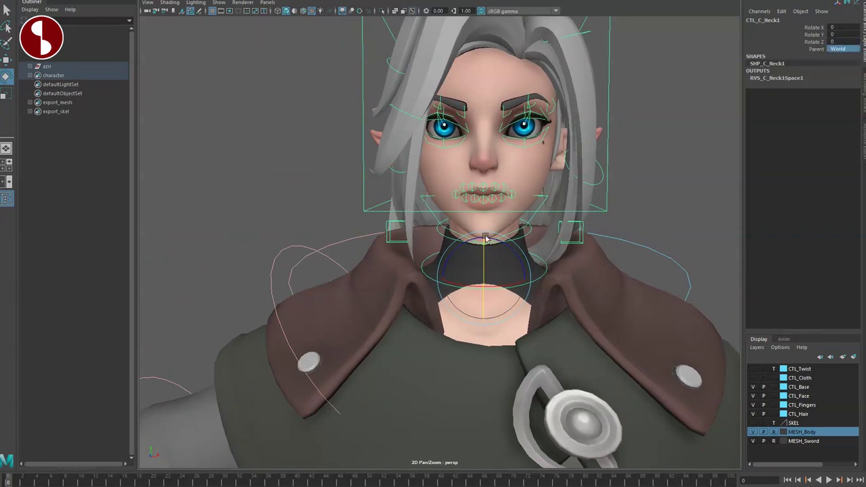
mouse_move(487, 255)
mouse_down()
mouse_move(482, 271)
mouse_move(491, 241)
mouse_up()
key(ctrl+z)
Lean the upper body forward by rotating the spine control in the torso
key(q)
alt+middle_drag(539, 347, 539, 351)
alt+right_drag(539, 350, 428, 305)
alt+middle_drag(428, 305, 429, 267)
click(454, 285)
key(e)
drag(450, 270, 450, 275)
Try setting the neck control's Parent to Local and rotating the torso control, and undo both changes
click(436, 219)
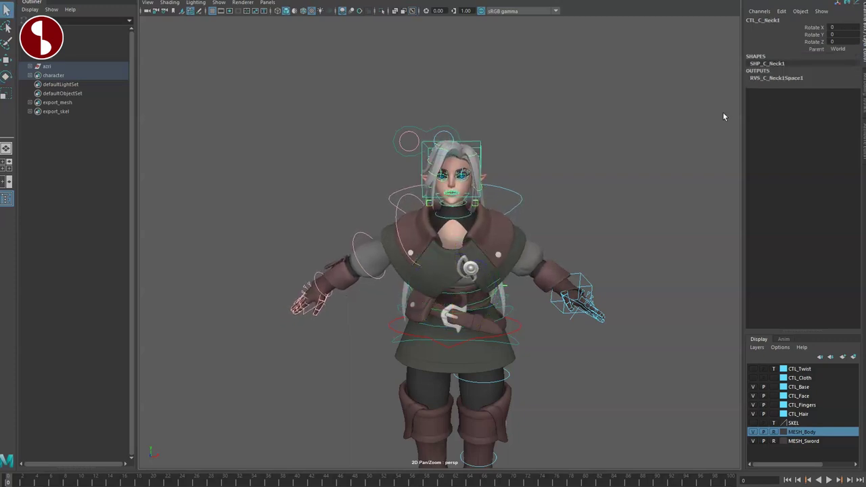
click(842, 67)
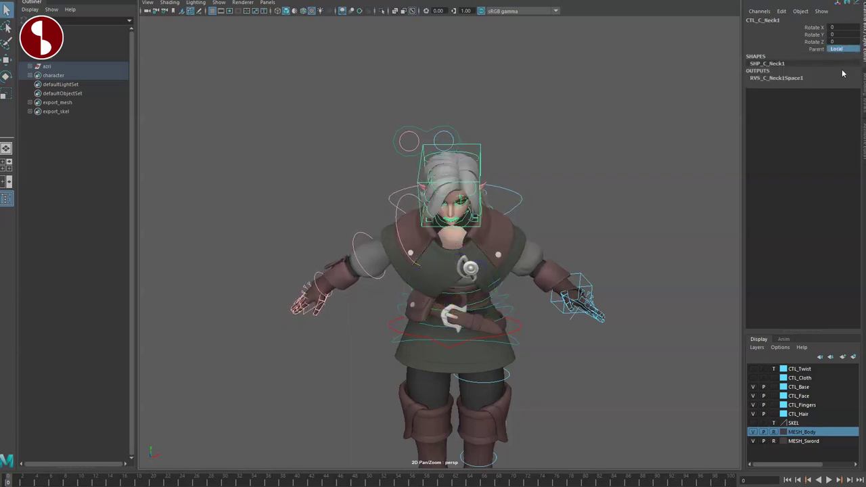
click(445, 296)
key(e)
mouse_move(453, 269)
mouse_down()
mouse_move(452, 240)
mouse_move(452, 278)
mouse_up()
key(ctrl+z)
key(ctrl+z)
key(ctrl+z)
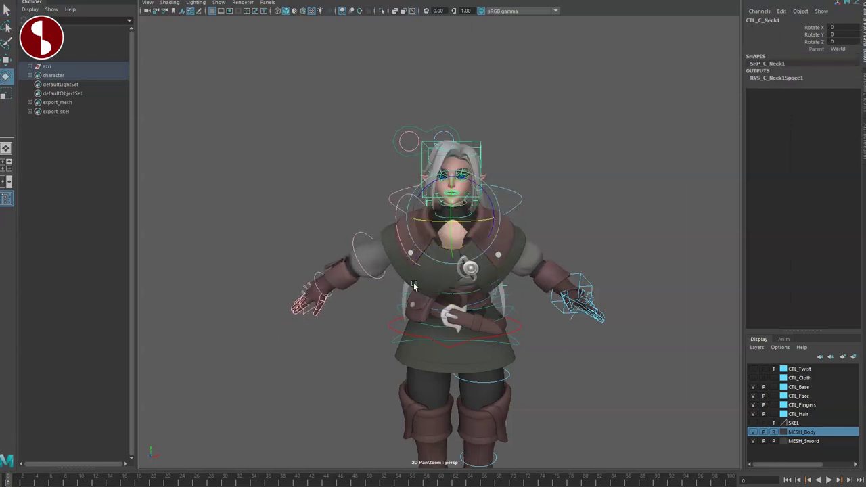
Try tilting the head back by rotating the upper neck control about 25 degrees in Y, and undo the rotation
key(ctrl+z)
key(ctrl+z)
alt+right_drag(362, 246, 526, 366)
alt+middle_drag(468, 201, 423, 336)
key(q)
alt+drag(424, 276, 265, 198)
click(442, 269)
key(e)
alt+drag(385, 231, 414, 237)
alt+middle_drag(415, 237, 396, 227)
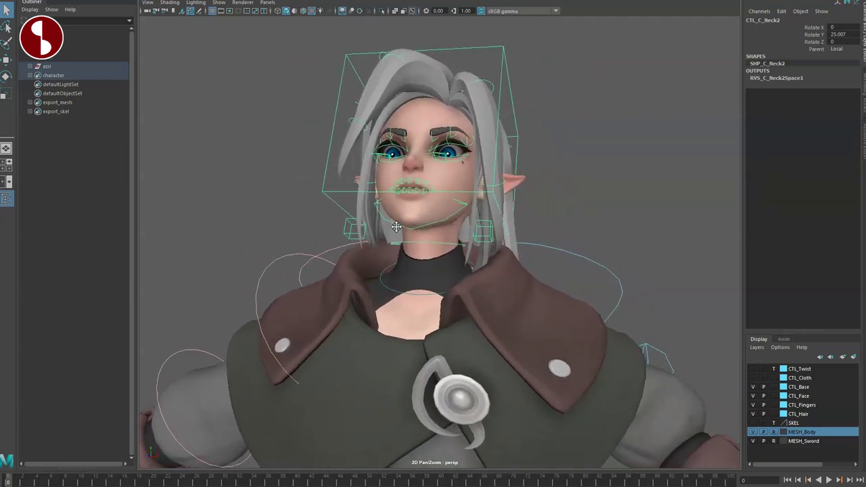
alt+right_drag(395, 228, 435, 245)
key(ctrl+z)
key(ctrl+z)
Open the mouth by rotating the jaw control to about -7.2 degrees in Y
key(q)
alt+drag(415, 261, 422, 254)
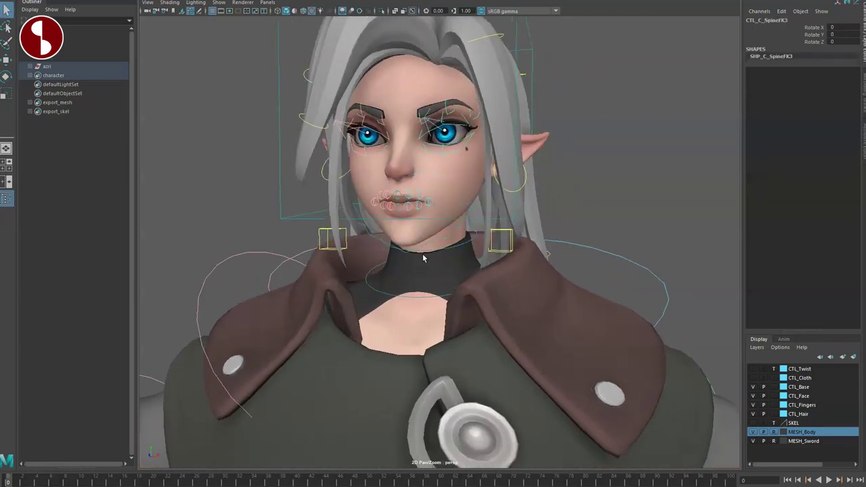
click(435, 245)
mouse_move(413, 197)
mouse_down()
mouse_move(417, 211)
mouse_move(416, 202)
mouse_up()
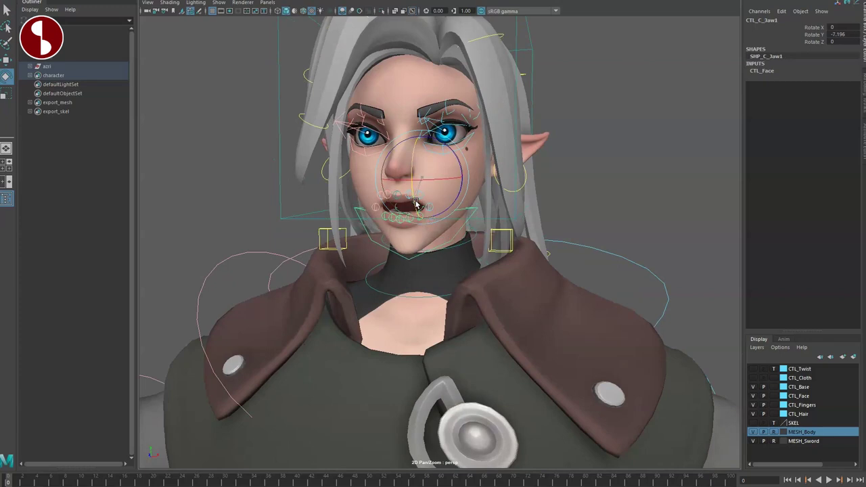
Raise the upper lip controls and the character's left mouth corner control
alt+right_drag(410, 217, 417, 237)
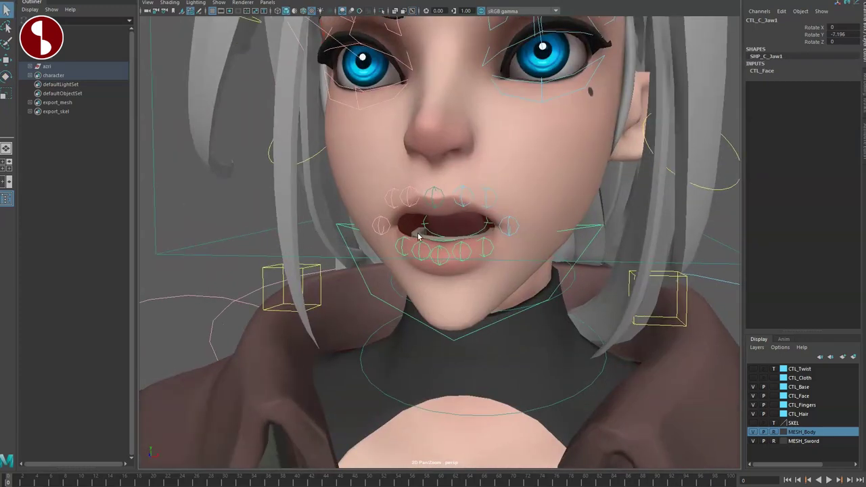
click(432, 197)
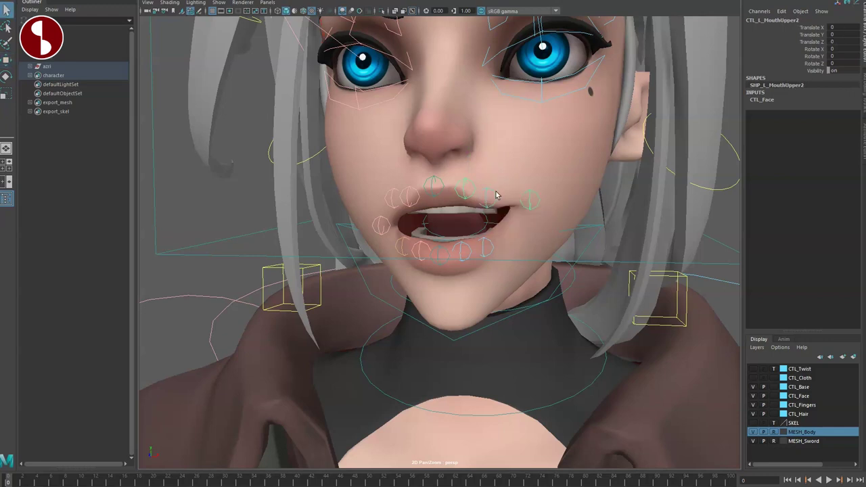
key(q)
Curl the tongue by rotating its second control to about 16 degrees in Z
alt+drag(476, 252, 463, 215)
click(487, 228)
key(e)
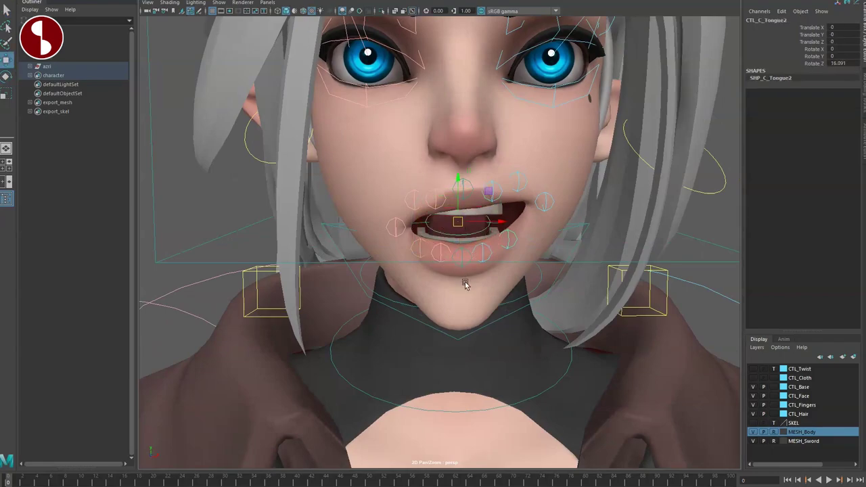
Try moving the third tongue control in wireframe and textured display, and undo its changes
key(4)
mouse_move(451, 288)
alt+mouse_down()
mouse_move(412, 284)
mouse_move(450, 268)
alt+mouse_up()
key(q)
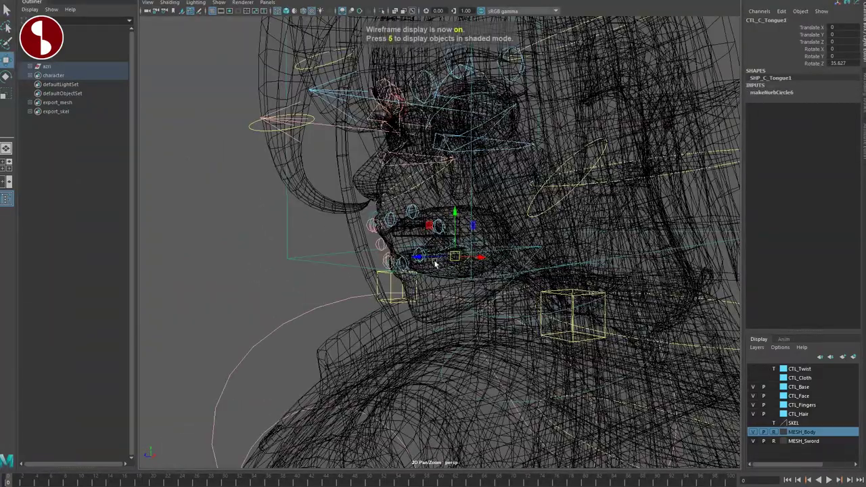
key(6)
middle_drag(420, 258, 341, 279)
drag(341, 270, 435, 269)
key(ctrl+z)
key(ctrl+z)
key(ctrl+z)
Move the character's left front hair control slightly, and switch the CTL_Hair layer's visibility off and on
key(q)
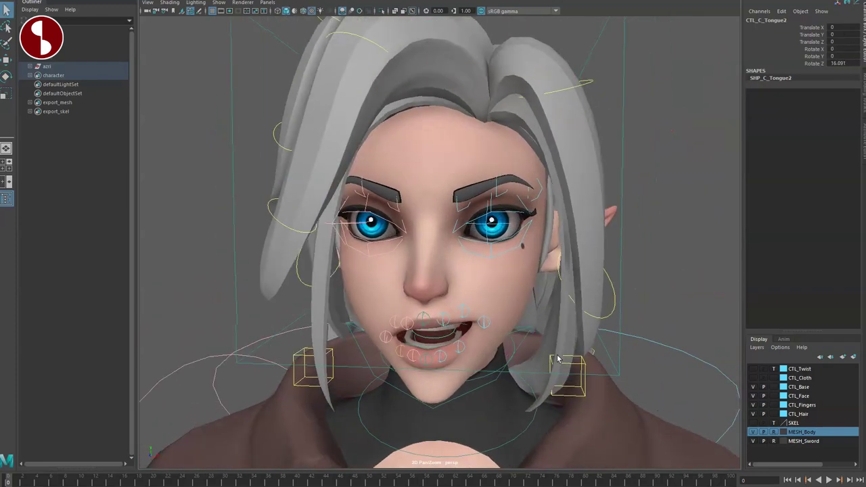
click(584, 397)
drag(568, 376, 604, 264)
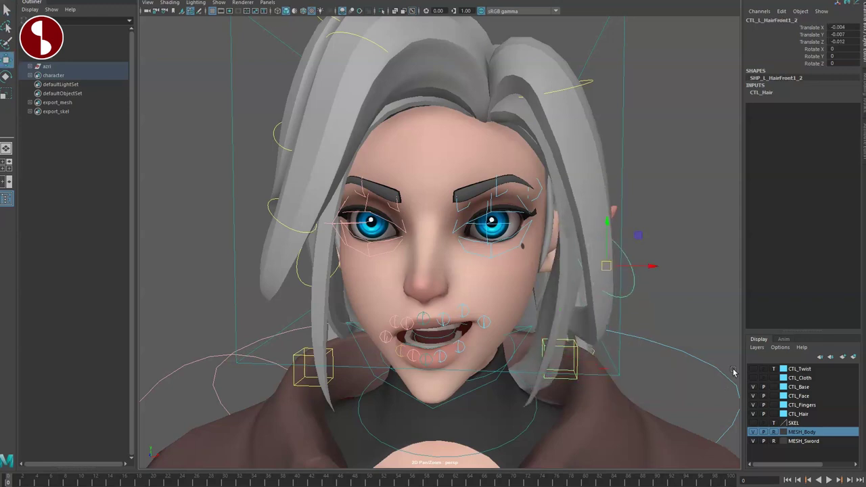
click(753, 414)
click(753, 414)
Try pulling the long back hair away from the head by moving its second control
alt+drag(365, 227, 414, 233)
alt+right_drag(414, 232, 415, 206)
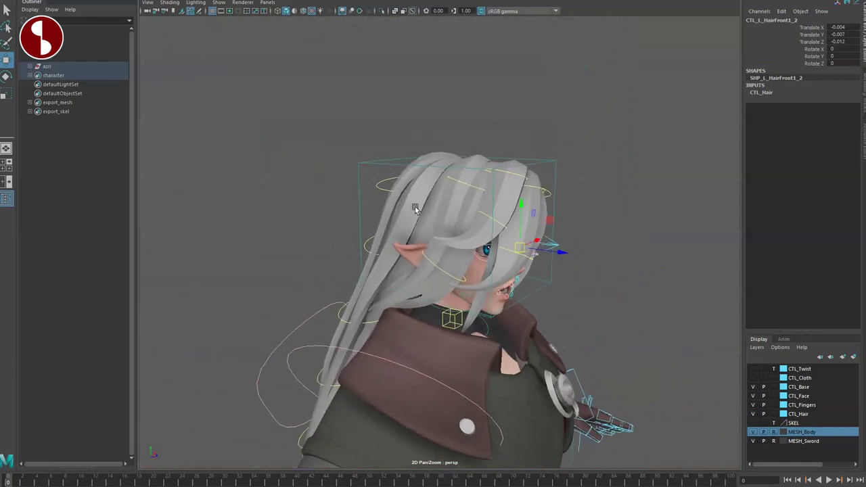
key(w)
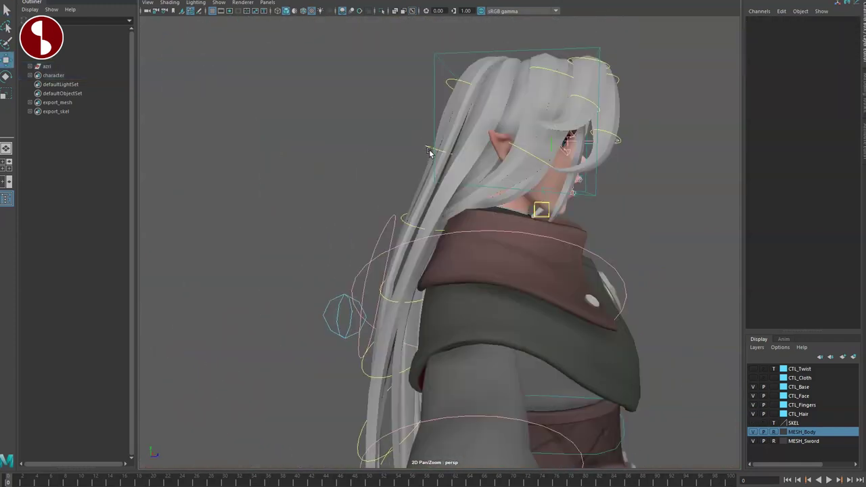
click(429, 150)
drag(444, 153, 397, 140)
alt+drag(402, 200, 433, 205)
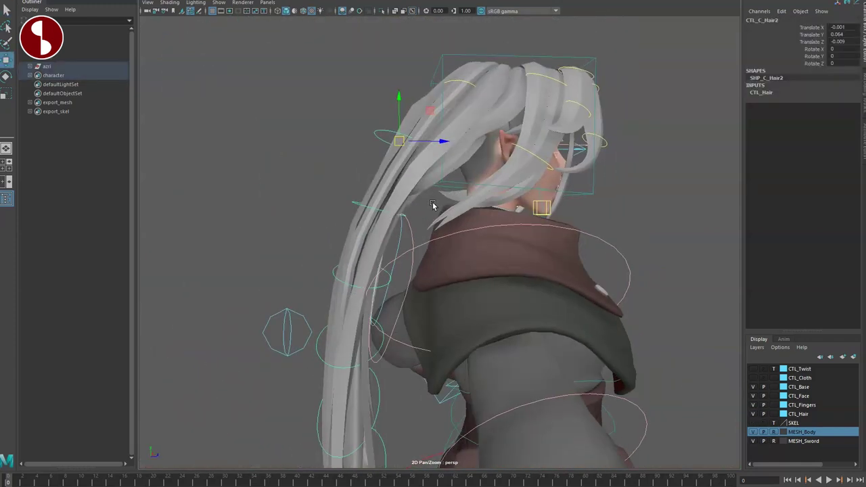
Try rotating the second back hair control to about 31.5 degrees in Z and moving it, and undo the changes
key(e)
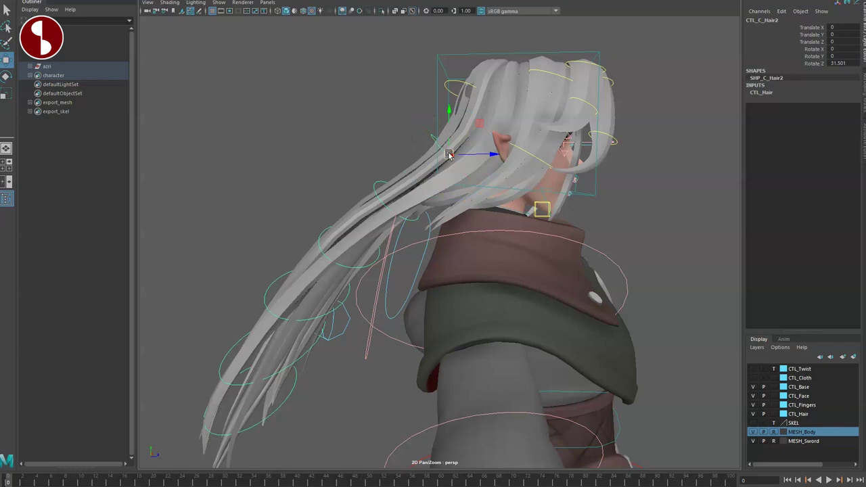
drag(448, 154, 392, 147)
key(q)
alt+drag(381, 224, 583, 229)
alt+right_drag(583, 229, 485, 230)
alt+drag(485, 229, 513, 255)
key(w)
key(ctrl+z)
key(ctrl+z)
key(ctrl+z)
Clear the selection and hide the CTL_Hair layer
click(387, 271)
key(q)
alt+drag(386, 286, 304, 315)
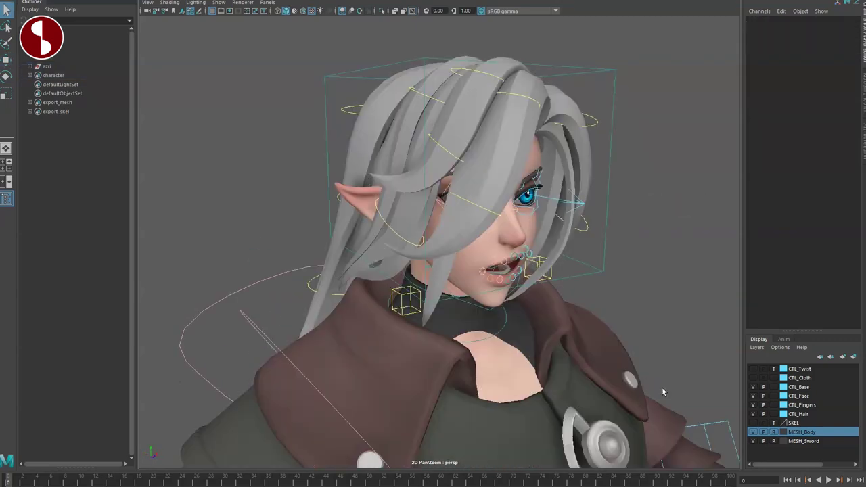
click(753, 414)
Examine the head and ear area for controls in wireframe, and return to textured display
alt+right_drag(412, 250, 450, 290)
mouse_move(451, 291)
alt+mouse_down()
mouse_move(493, 280)
mouse_move(456, 284)
alt+mouse_up()
key(4)
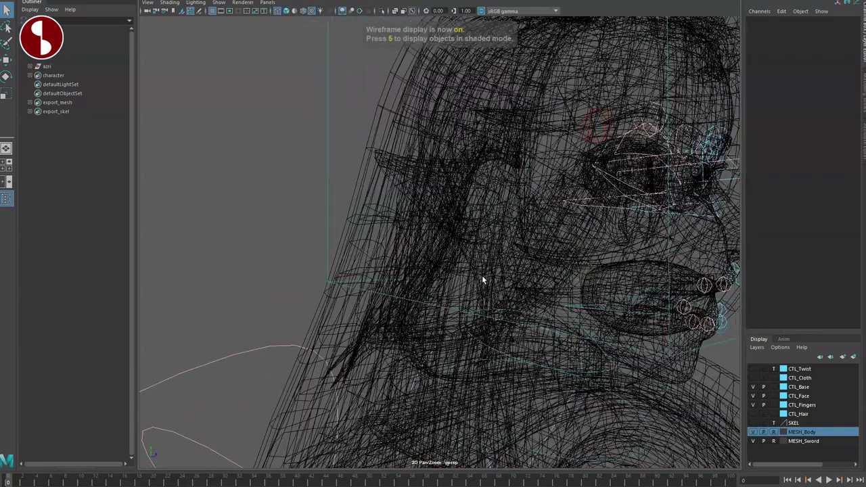
alt+right_drag(481, 275, 457, 282)
mouse_move(456, 282)
alt+mouse_down()
mouse_move(406, 284)
mouse_move(373, 263)
alt+mouse_up()
key(5)
key(7)
key(6)
alt+drag(422, 294, 449, 319)
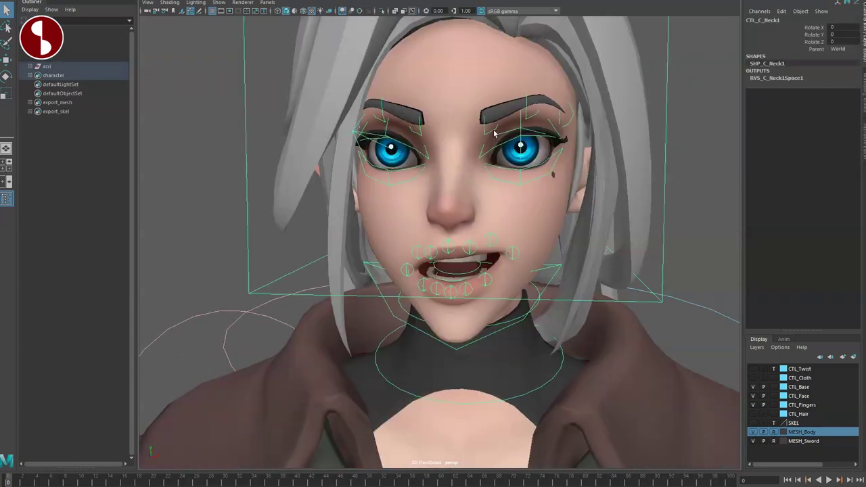
Try raising the left eyebrow by moving its inner and outer brow controls, and undo the moves
click(483, 90)
key(w)
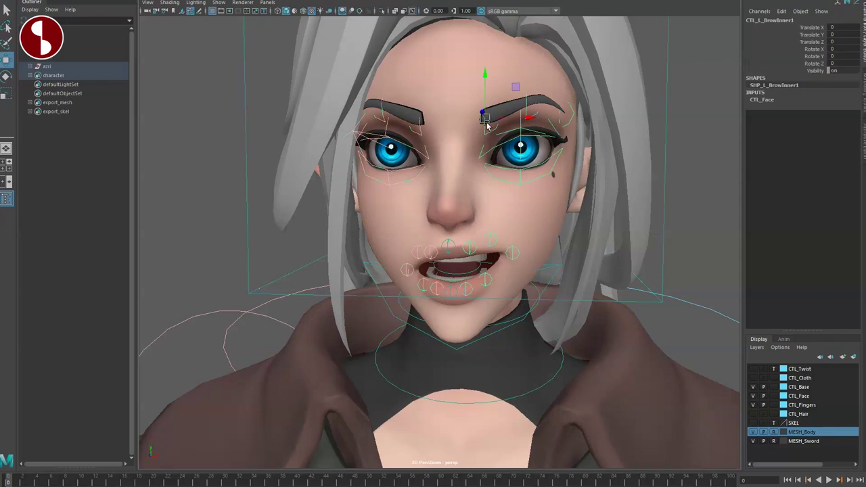
drag(526, 107, 570, 105)
key(ctrl+z)
key(ctrl+z)
key(ctrl+z)
key(ctrl+z)
key(ctrl+z)
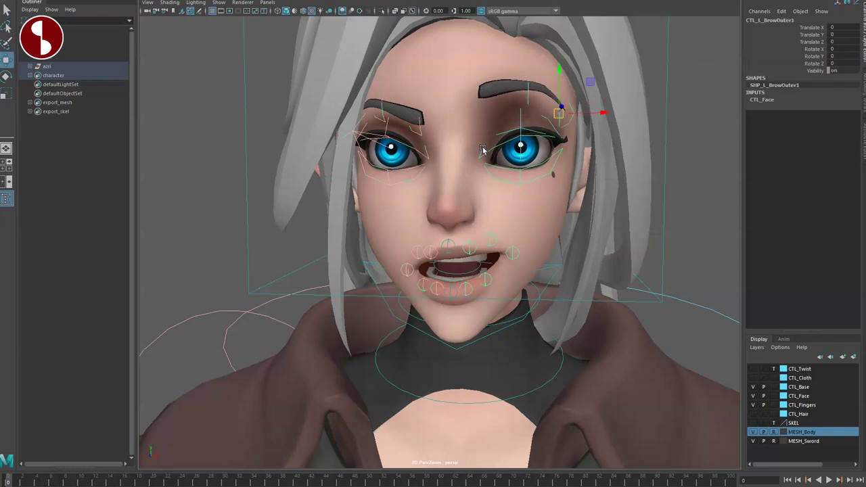
Compare the face in wireframe, shaded and lit display, and return to textured display
key(4)
key(5)
key(7)
key(q)
key(6)
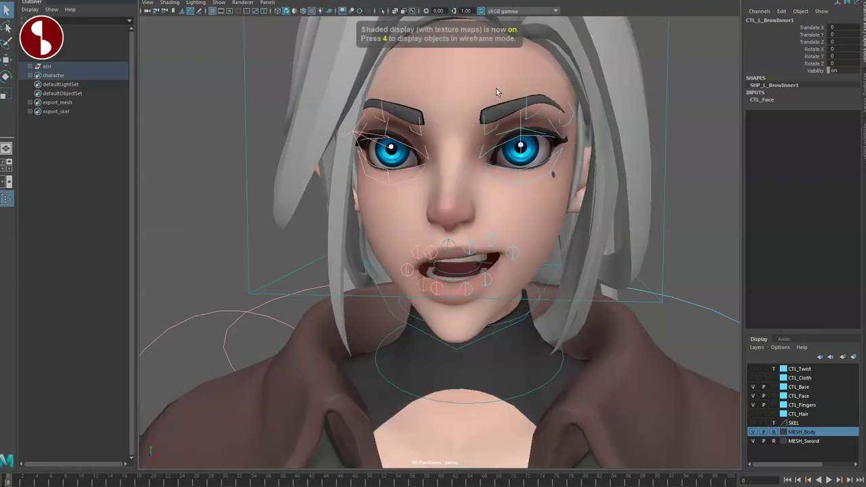
Try closing the eye by rotating the upper and lower eyelid controls, and undo the rotations
click(503, 134)
key(e)
mouse_move(520, 132)
mouse_down()
mouse_move(525, 169)
mouse_move(526, 144)
mouse_up()
key(q)
click(513, 176)
key(e)
drag(515, 176, 520, 143)
key(ctrl+z)
alt+drag(370, 180, 417, 176)
key(e)
key(ctrl+z)
key(q)
Try moving the shared eye look-at control in front of the face, and undo the move
alt+right_drag(531, 241, 434, 230)
alt+drag(435, 230, 413, 259)
alt+middle_drag(413, 260, 519, 253)
alt+right_drag(519, 252, 407, 237)
click(278, 243)
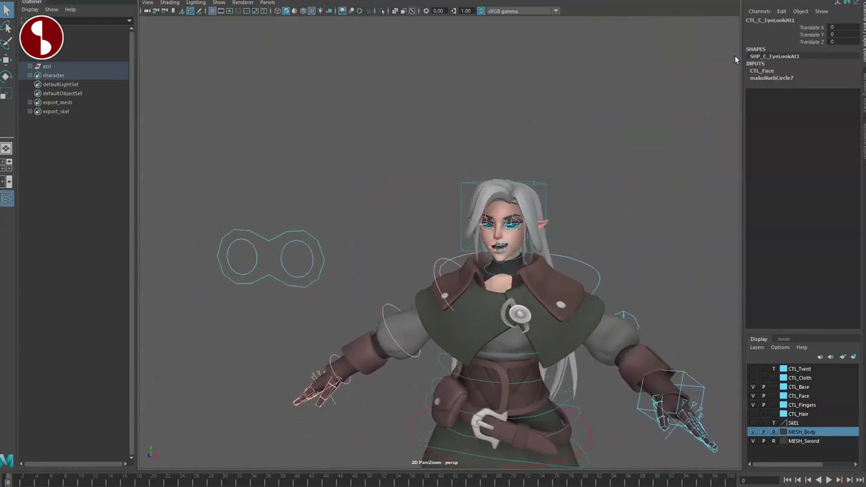
mouse_move(270, 258)
mouse_down()
mouse_move(345, 290)
mouse_move(403, 247)
mouse_move(375, 39)
mouse_move(272, 265)
mouse_up()
key(ctrl+z)
Try the left eye's individual look-at control, and reselect the shared look-at control
click(293, 240)
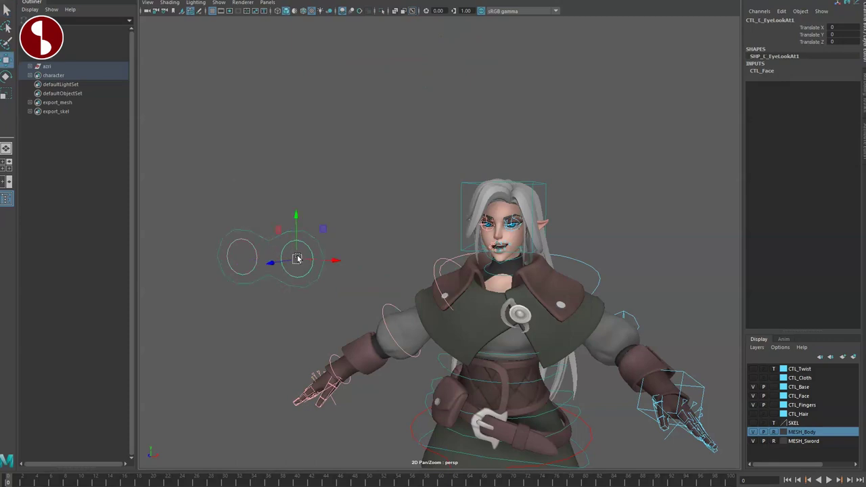
key(alt+1)
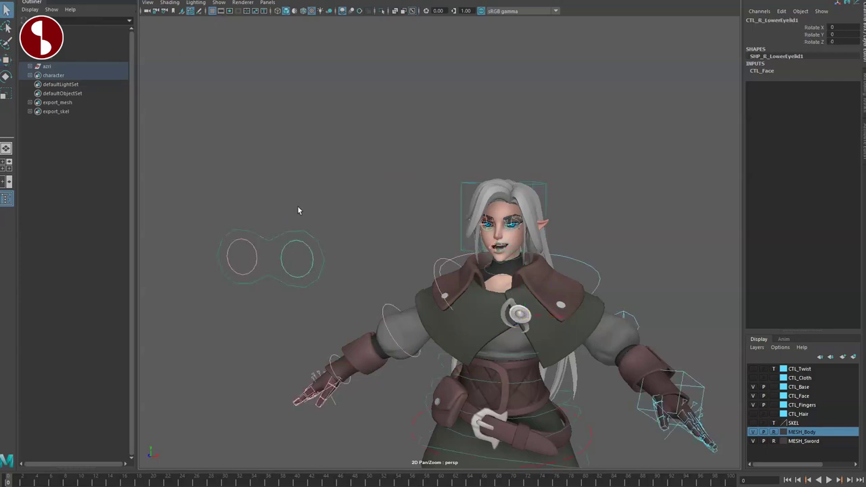
click(298, 208)
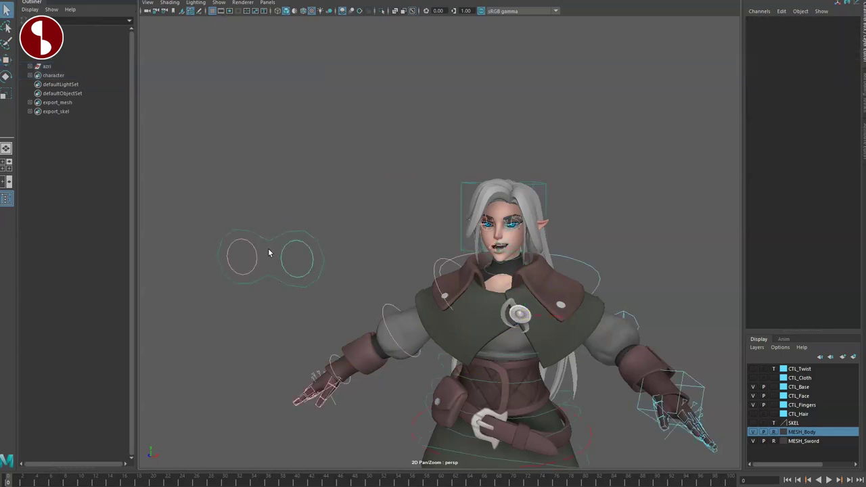
drag(269, 250, 276, 213)
Hide the CTL_Face and CTL_Fingers layers and show the CTL_Cloth layer
alt+drag(441, 234, 440, 253)
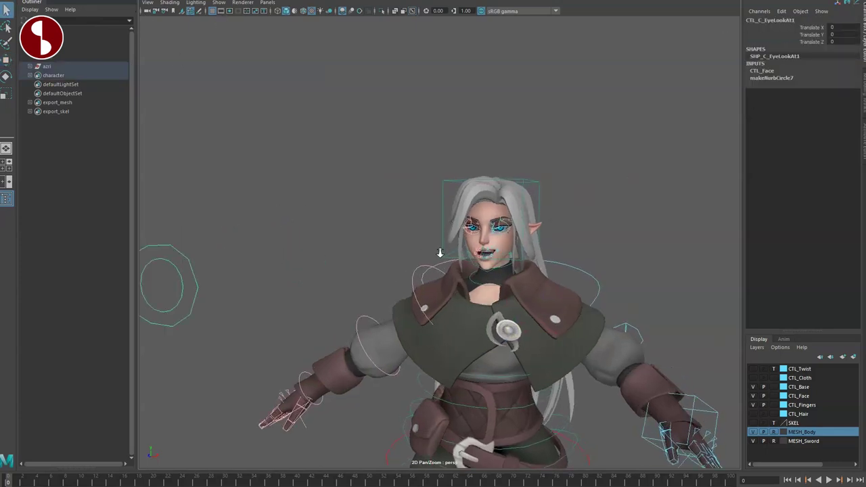
alt+right_drag(441, 253, 604, 318)
alt+middle_drag(601, 252, 447, 273)
alt+right_drag(489, 296, 436, 284)
alt+middle_drag(436, 284, 494, 280)
mouse_move(494, 280)
alt+mouse_down()
mouse_move(459, 267)
mouse_move(489, 261)
mouse_move(454, 251)
mouse_move(423, 265)
mouse_move(436, 239)
mouse_move(550, 279)
mouse_move(631, 277)
mouse_move(535, 269)
alt+mouse_up()
key(4)
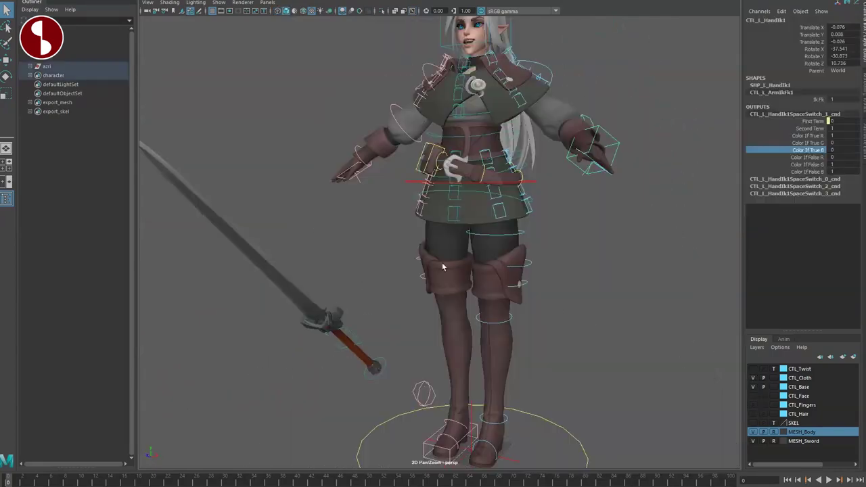
Try moving the lowest right front skirt control, and undo the move
alt+right_drag(441, 263, 487, 287)
alt+middle_drag(487, 287, 453, 340)
alt+drag(452, 340, 506, 337)
alt+middle_drag(506, 336, 477, 392)
alt+right_drag(477, 392, 446, 384)
click(396, 362)
key(w)
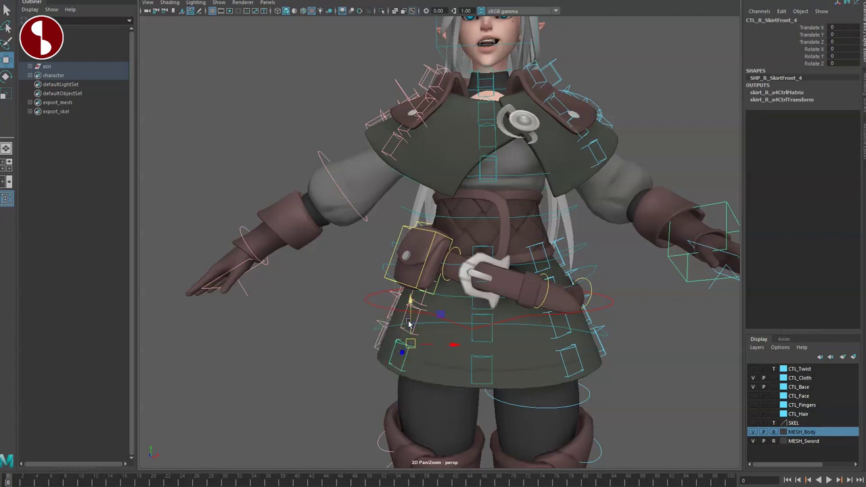
key(ctrl+z)
Try moving the front pouch control on the belt and return it to its rest position
mouse_move(428, 300)
alt+mouse_down()
mouse_move(497, 299)
mouse_move(436, 302)
alt+mouse_up()
alt+right_drag(436, 302, 428, 324)
key(q)
key(w)
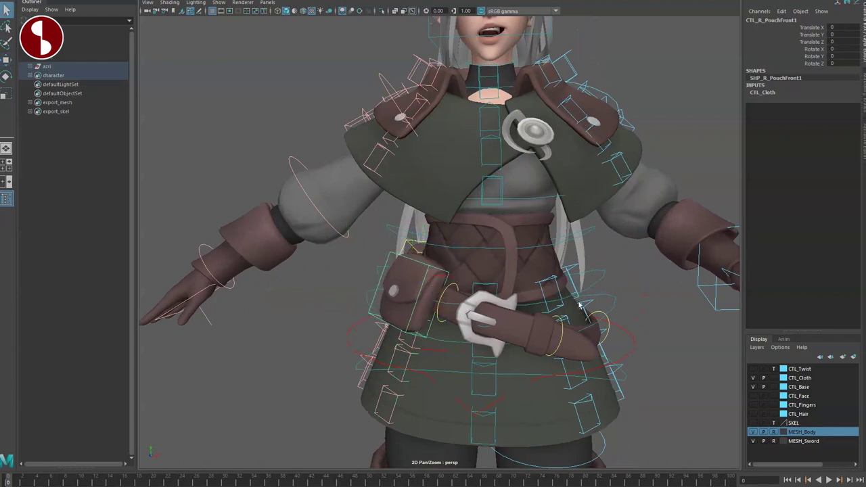
Try rotating and moving the upper left side skirt control, and undo both changes
click(572, 284)
key(e)
drag(516, 270, 580, 276)
key(ctrl+z)
key(q)
key(w)
key(ctrl+z)
key(q)
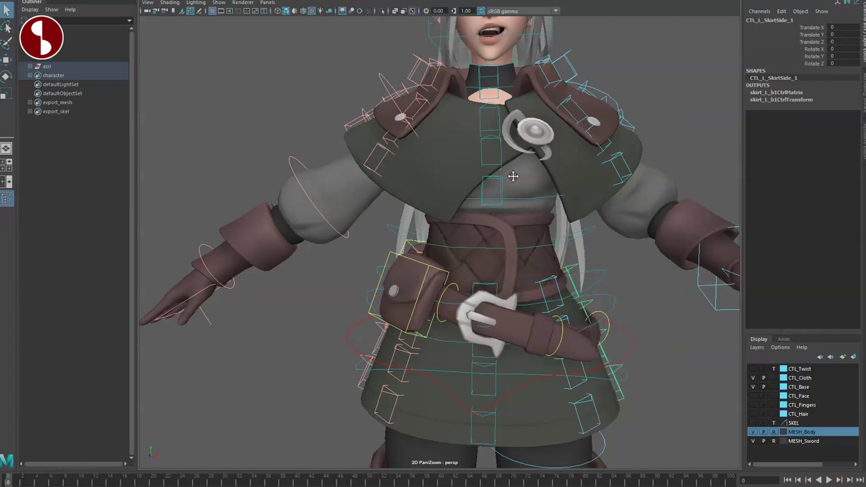
Try moving a cloth control on the lower body, and undo the move
alt+middle_drag(511, 175, 467, 298)
alt+right_drag(467, 298, 516, 299)
alt+drag(516, 300, 418, 250)
alt+middle_drag(417, 389, 437, 255)
alt+drag(437, 255, 454, 257)
click(444, 311)
alt+drag(436, 313, 479, 312)
key(w)
drag(407, 280, 412, 305)
mouse_move(413, 304)
alt+mouse_down()
mouse_move(389, 311)
mouse_move(404, 294)
alt+mouse_up()
key(ctrl+z)
Try rotating the right boot flap controls to about -28 degrees in Y, and undo the rotation
alt+right_drag(404, 293, 398, 296)
alt+drag(397, 296, 355, 305)
click(346, 359)
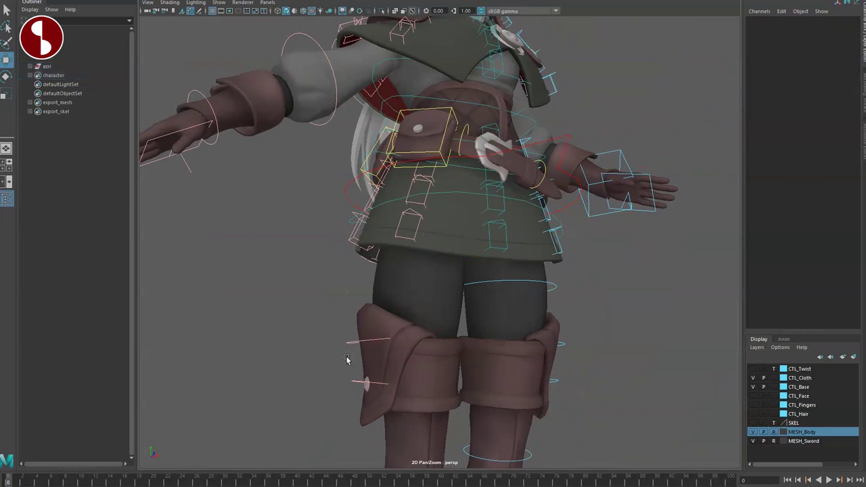
shift+click(348, 342)
key(e)
drag(348, 347, 338, 308)
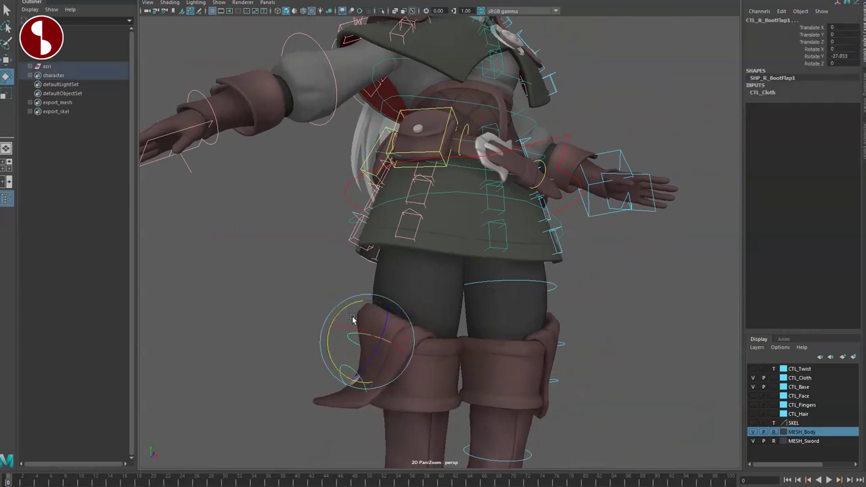
key(ctrl+z)
key(q)
Show the SKEL layer to view the skeleton joints, and hide it again
alt+drag(392, 333, 364, 341)
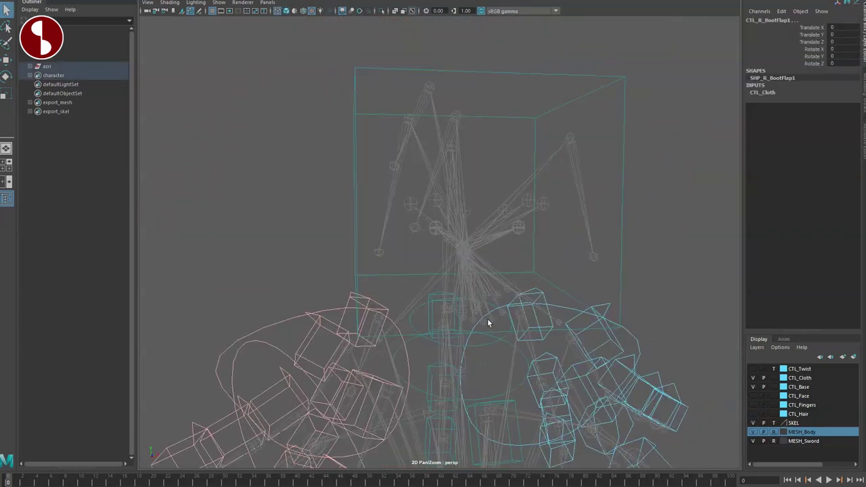
mouse_move(489, 323)
alt+mouse_down()
mouse_move(560, 329)
mouse_move(551, 311)
mouse_move(481, 309)
mouse_move(475, 324)
mouse_move(484, 327)
alt+mouse_up()
alt+drag(440, 259, 411, 207)
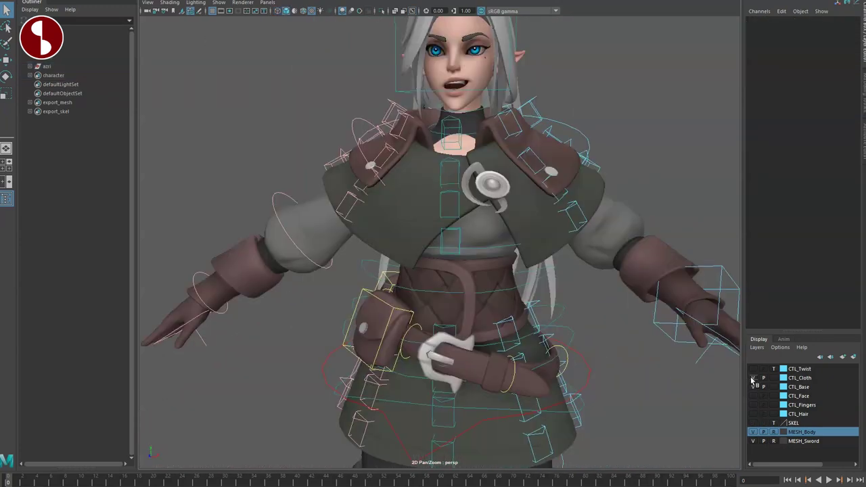
Hide the CTL_Cloth layer and show the CTL_Twist layer without template display
click(752, 377)
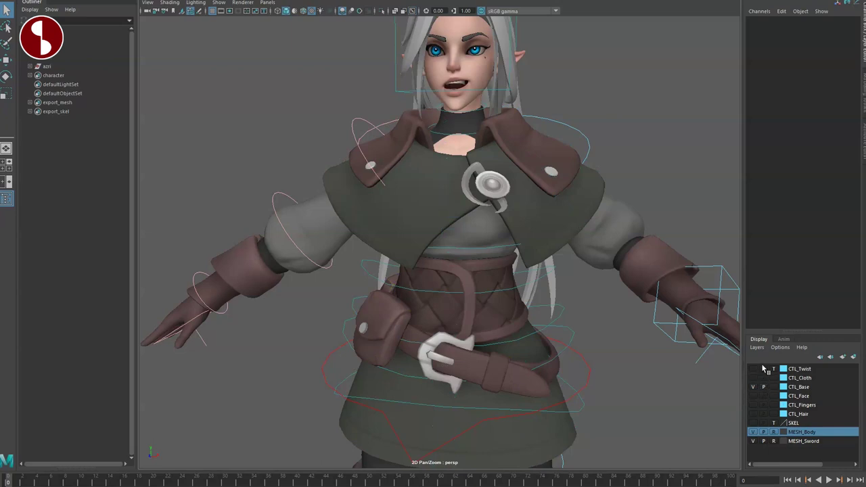
click(772, 370)
click(774, 369)
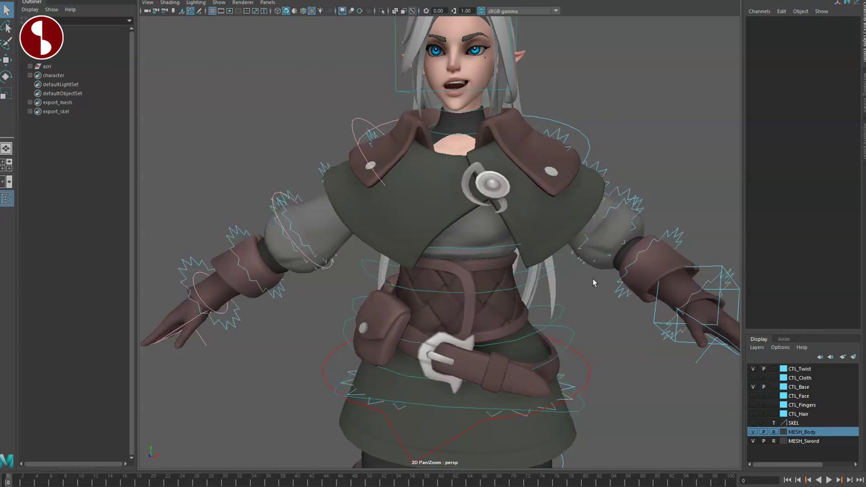
Try moving the right upper arm's twist controls to about -0.074 in Y to check the sleeve deformation
click(672, 236)
click(591, 286)
alt+middle_drag(375, 287, 437, 292)
alt+right_drag(433, 294, 429, 329)
alt+drag(405, 302, 441, 288)
alt+right_drag(438, 288, 451, 298)
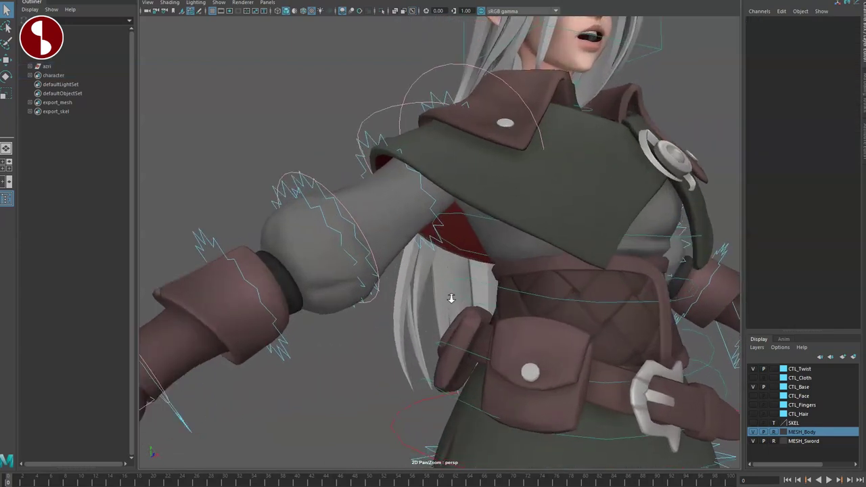
alt+drag(450, 298, 467, 291)
alt+drag(307, 227, 304, 234)
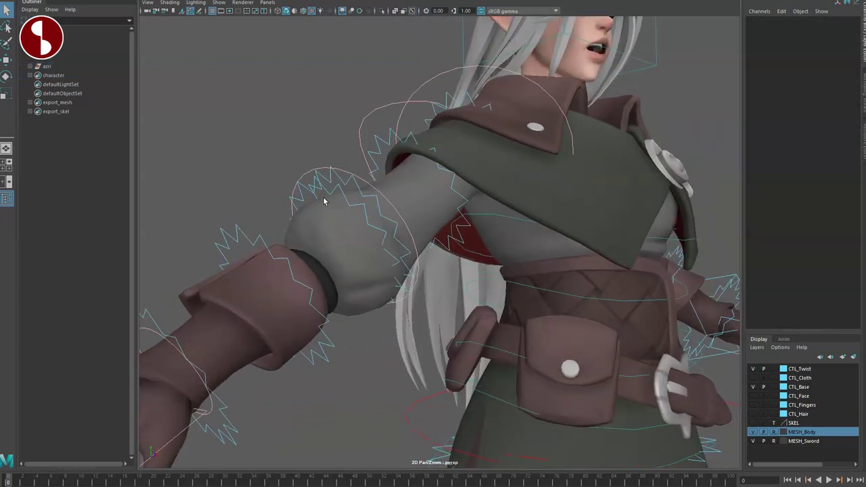
click(375, 142)
drag(415, 191, 380, 135)
alt+drag(392, 170, 299, 187)
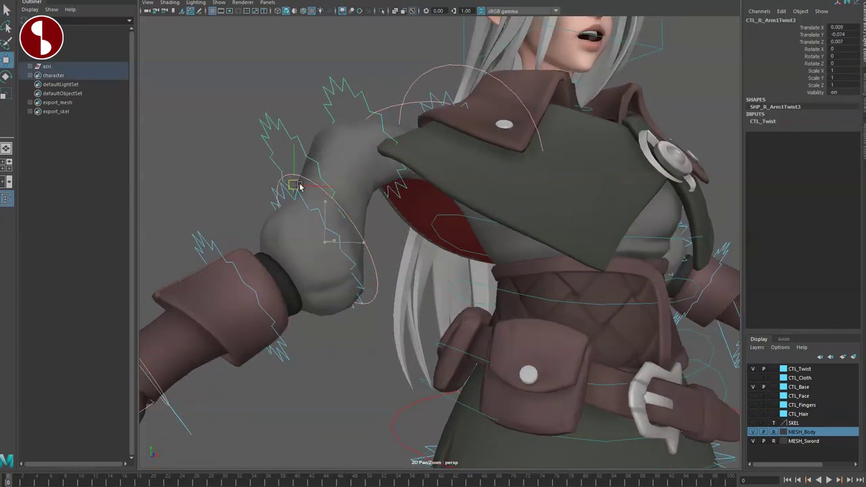
Try moving the right forearm's twist controls, with the second one at about -0.023, -0.061, 0.022
drag(326, 240, 190, 273)
alt+middle_drag(310, 256, 409, 282)
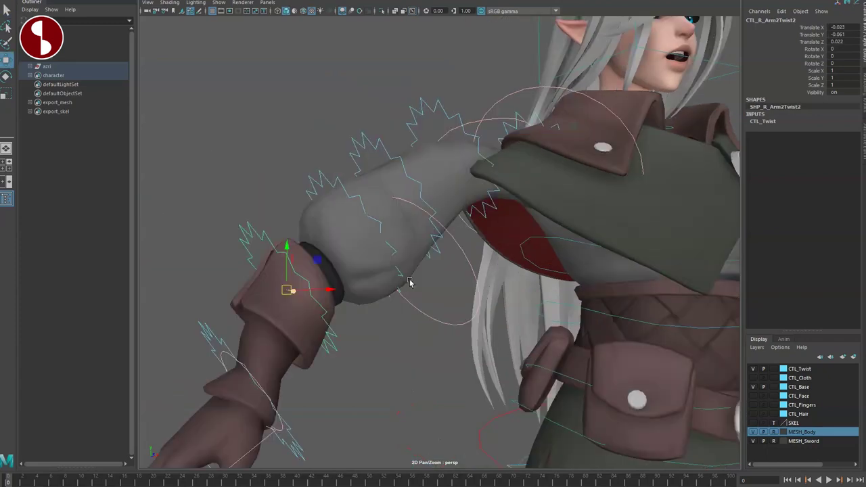
scroll(406, 288, down, 6)
key(q)
alt+drag(371, 331, 360, 317)
click(360, 297)
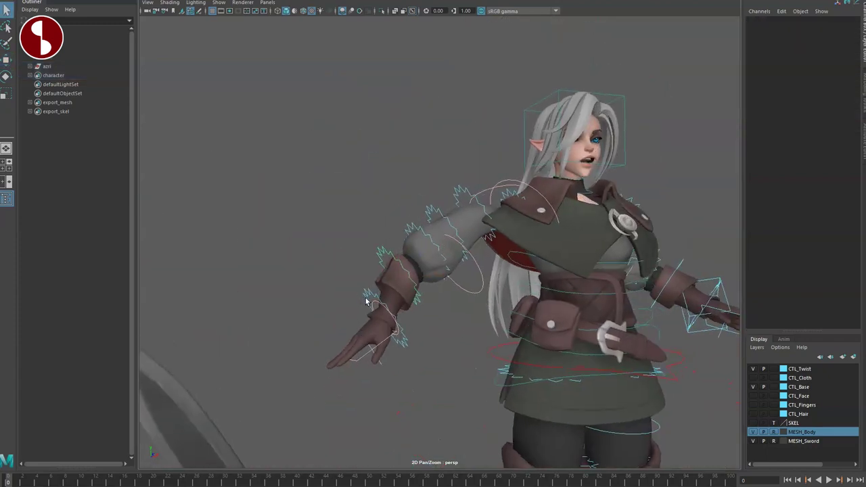
click(379, 318)
drag(361, 308, 398, 324)
key(q)
Try moving the left thigh's first twist control to about 0.008, -0.015, 0.001
alt+middle_drag(477, 295, 433, 304)
alt+drag(433, 305, 391, 330)
alt+drag(472, 323, 508, 297)
alt+middle_drag(509, 298, 522, 230)
alt+drag(522, 230, 519, 281)
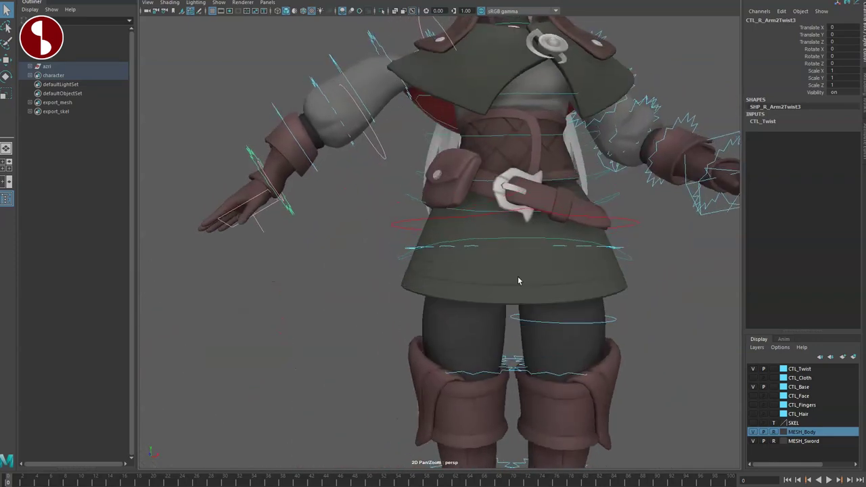
mouse_move(551, 247)
mouse_down()
mouse_move(577, 263)
mouse_move(508, 256)
mouse_move(555, 255)
mouse_up()
key(q)
alt+right_drag(545, 319, 521, 292)
alt+middle_drag(521, 292, 514, 209)
alt+drag(499, 291, 504, 328)
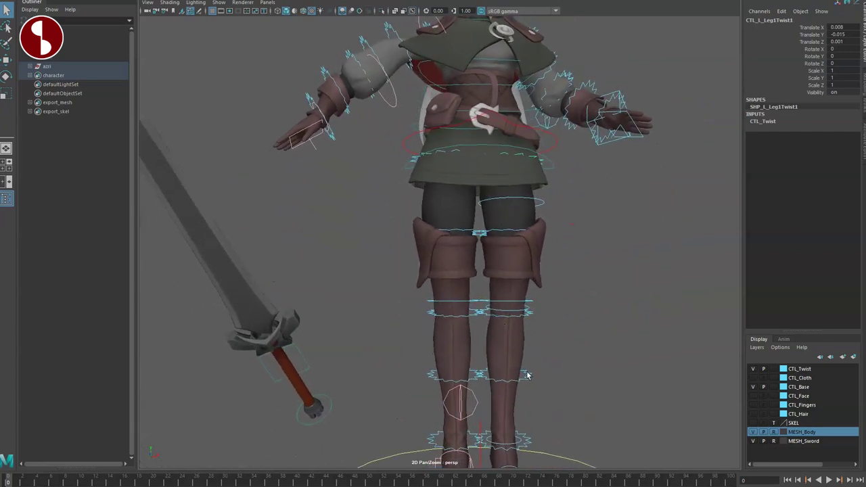
Try moving the left lower leg's twist controls, undo the twist control moves, and clear the selection
mouse_move(506, 377)
mouse_down()
mouse_move(525, 380)
mouse_move(501, 378)
mouse_up()
key(q)
alt+middle_drag(508, 333, 515, 274)
drag(510, 248, 527, 252)
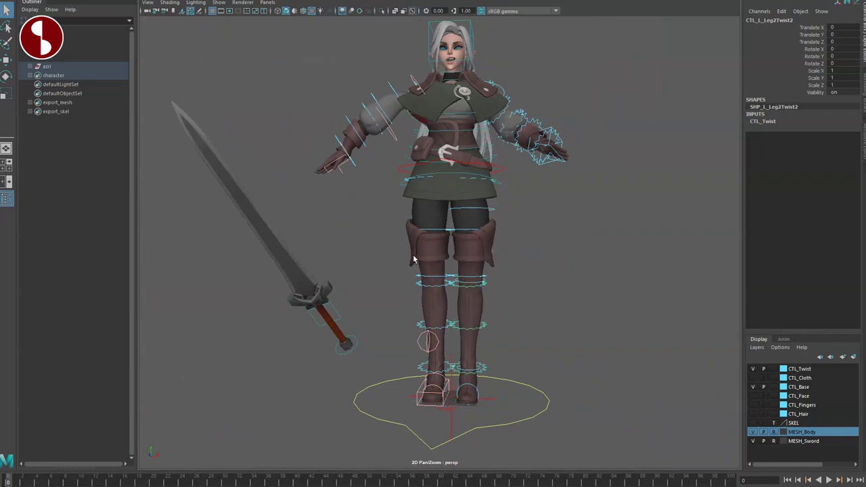
key(ctrl+z)
key(ctrl+z)
key(ctrl+z)
key(ctrl+z)
click(559, 284)
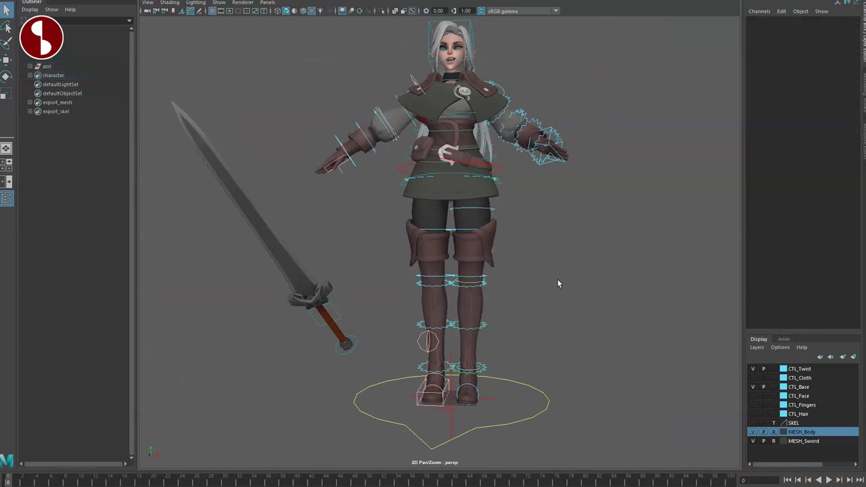
Examine the face up close in wireframe, shaded and textured display
alt+middle_drag(390, 166, 407, 279)
alt+right_drag(407, 278, 520, 370)
alt+middle_drag(454, 163, 388, 288)
alt+right_drag(323, 223, 352, 238)
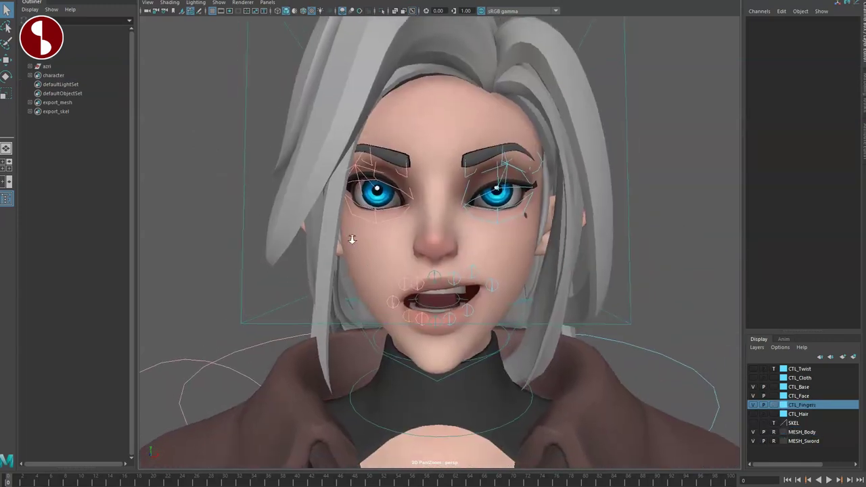
alt+drag(407, 304, 431, 304)
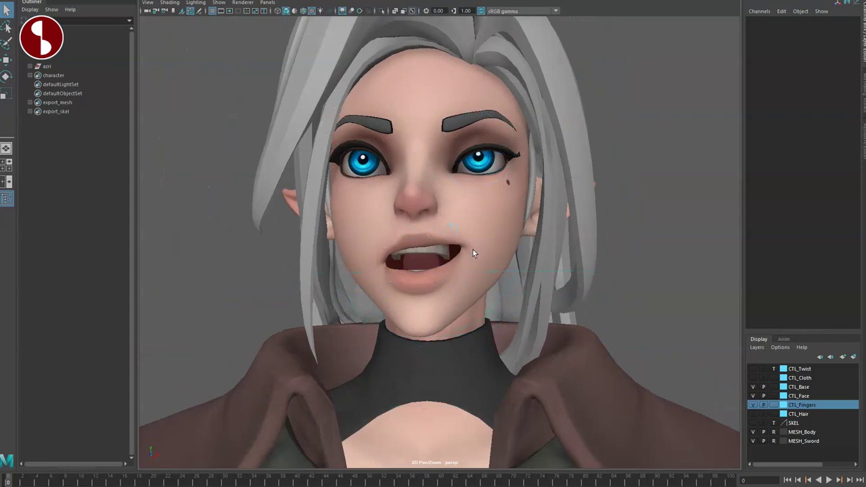
key(4)
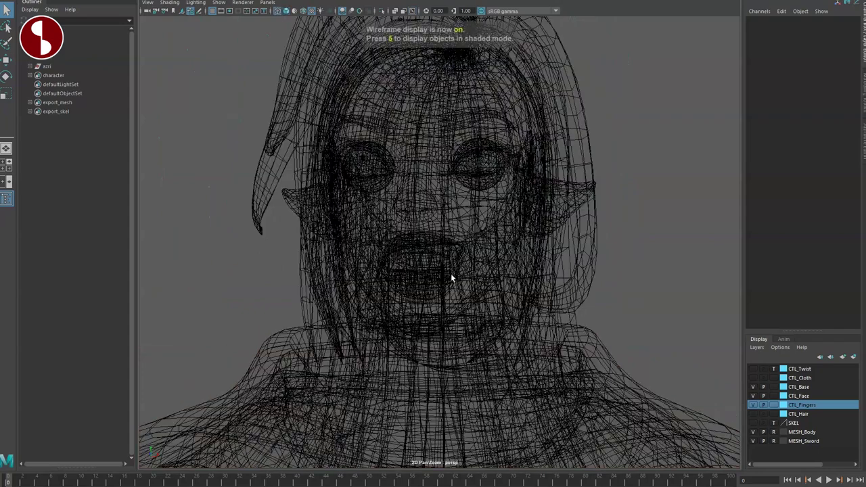
key(5)
key(6)
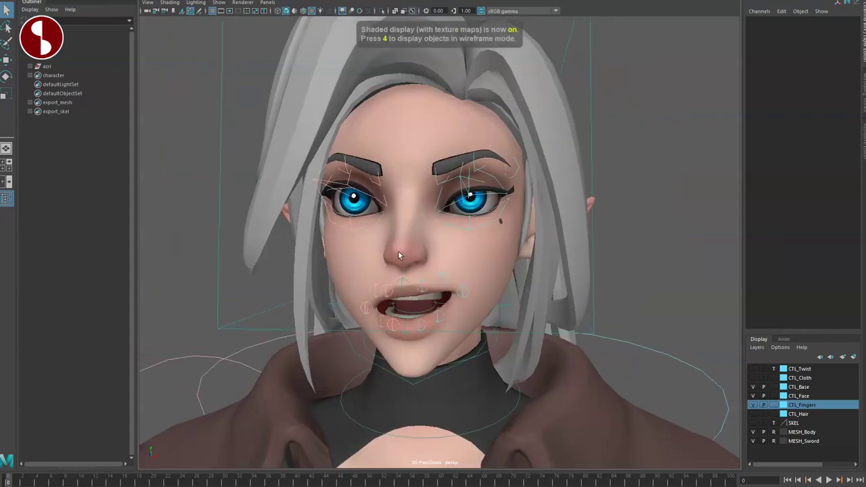
Hide the control curves to examine the head and collar, and show them again
key(alt+1)
alt+drag(404, 358, 444, 336)
alt+right_drag(444, 336, 403, 298)
alt+middle_drag(408, 323, 411, 293)
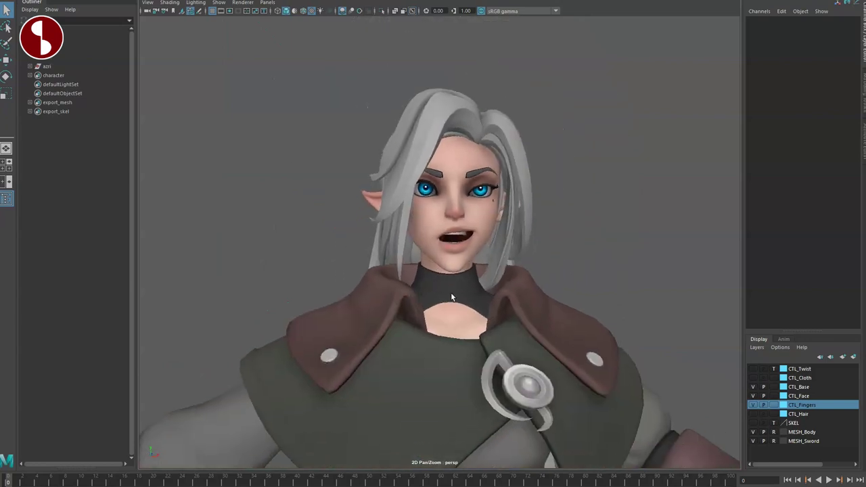
alt+drag(451, 294, 424, 284)
alt+right_drag(424, 284, 445, 321)
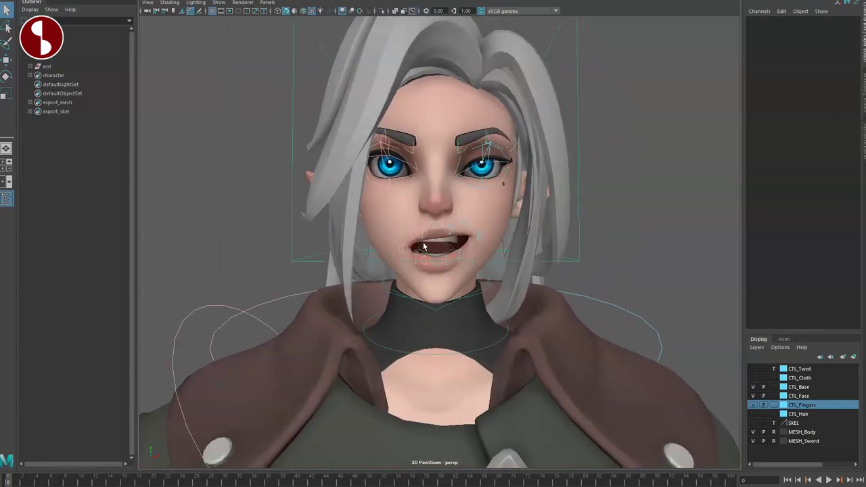
Move the left upper lip's second control to about 0.006 in Y, and hide the control curves to check the mouth
click(407, 249)
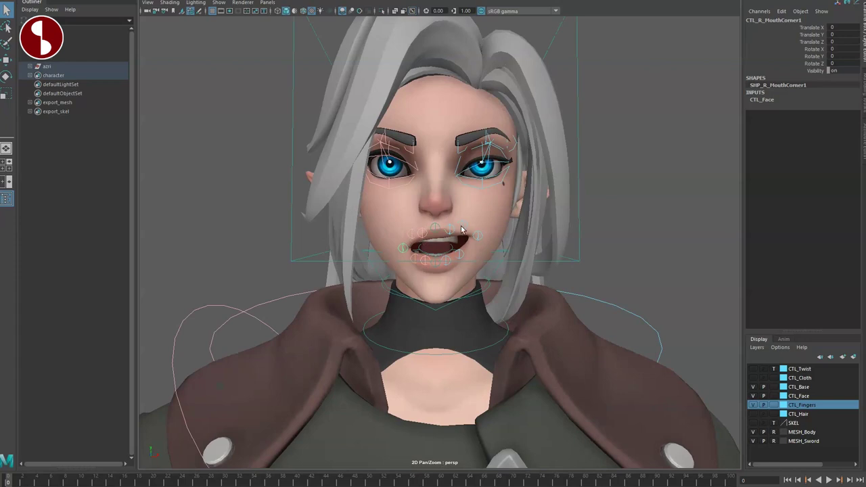
key(alt+1)
alt+drag(386, 263, 435, 302)
alt+right_drag(435, 303, 407, 292)
alt+drag(407, 292, 380, 273)
alt+middle_drag(379, 273, 406, 284)
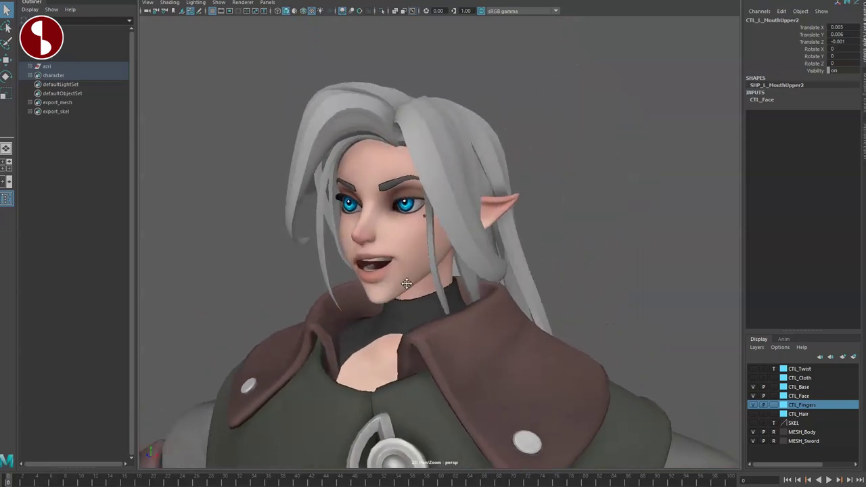
alt+right_drag(406, 284, 402, 283)
alt+drag(402, 284, 428, 283)
alt+middle_drag(429, 283, 428, 236)
key(f)
alt+drag(428, 236, 452, 339)
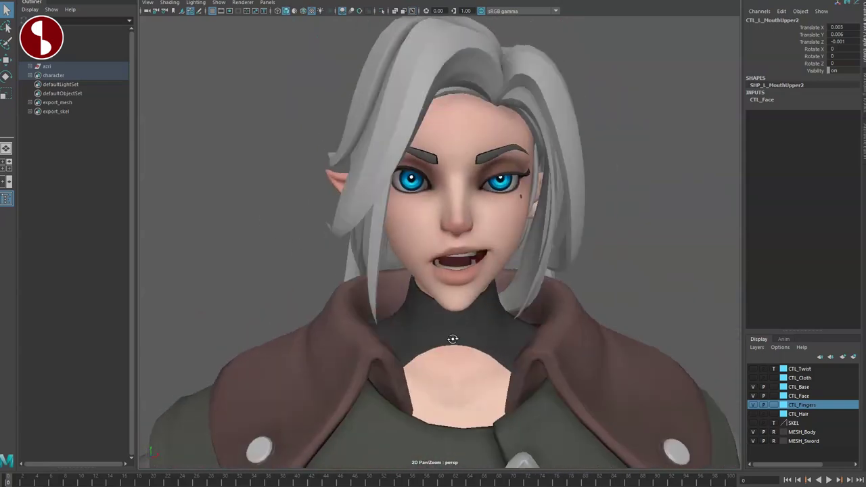
Compare the character in wireframe, shaded, lit and textured display, and show the control curves again
key(4)
key(5)
key(7)
key(6)
alt+right_drag(438, 334, 410, 311)
alt+drag(410, 311, 427, 341)
alt+middle_drag(427, 340, 426, 291)
alt+right_drag(425, 291, 286, 180)
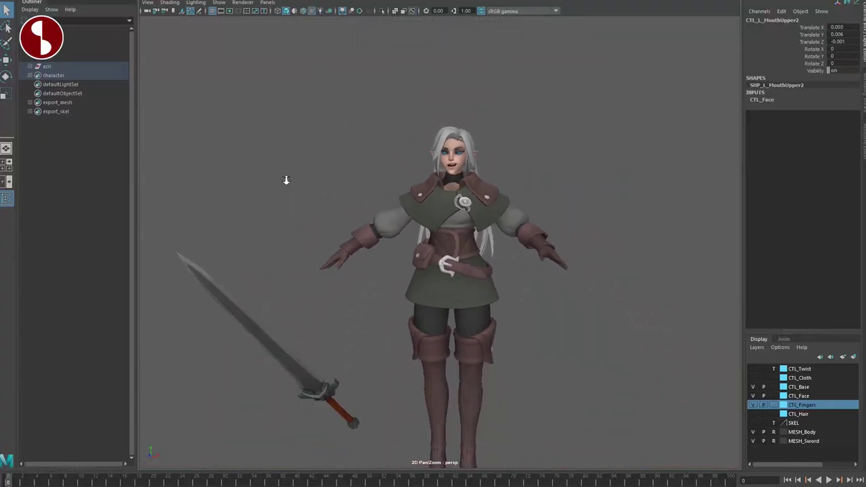
key(alt+1)
alt+drag(450, 228, 405, 241)
alt+middle_drag(405, 241, 404, 191)
alt+drag(430, 276, 436, 270)
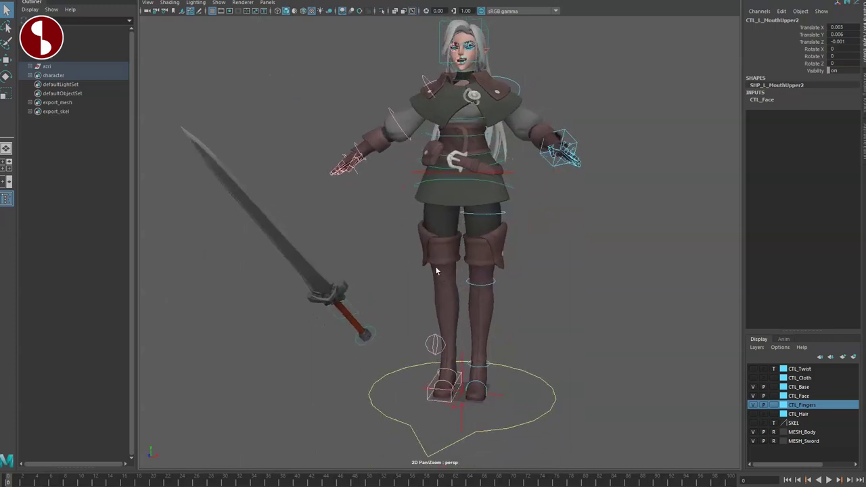
Move the main sword control near the right hand, to about -0.743, 1.004, -0.01, and set its Parent to R_Grip
click(356, 314)
click(359, 343)
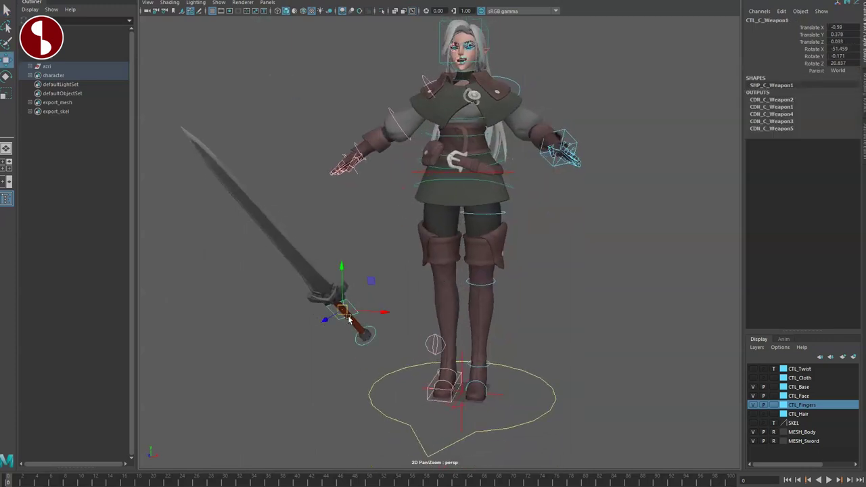
drag(348, 316, 316, 181)
alt+middle_drag(316, 180, 379, 250)
alt+right_drag(380, 250, 400, 297)
alt+middle_drag(401, 298, 432, 326)
alt+drag(431, 325, 428, 308)
alt+right_drag(428, 308, 462, 345)
alt+drag(461, 345, 449, 349)
drag(320, 288, 326, 297)
key(q)
alt+drag(347, 331, 335, 342)
alt+drag(417, 271, 467, 338)
alt+right_drag(467, 338, 455, 336)
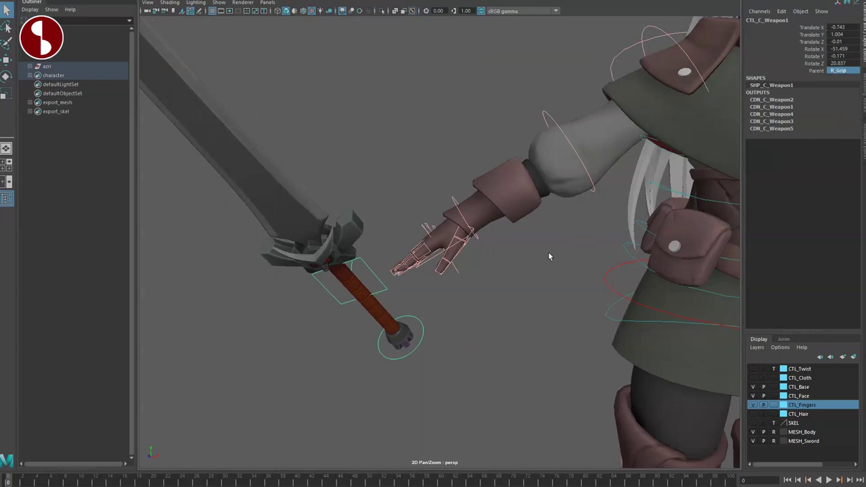
Try rotating the right FK elbow control to check that the sword follows, and undo the rotation
alt+drag(418, 328, 429, 336)
click(546, 166)
key(e)
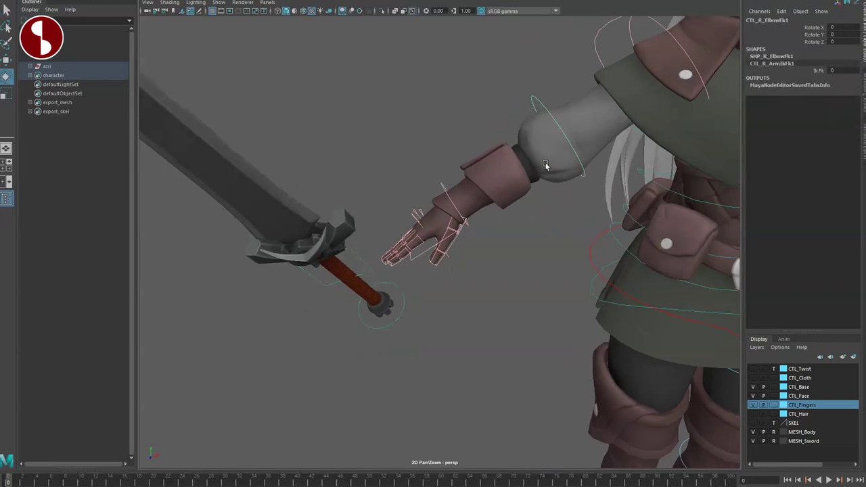
mouse_move(553, 148)
mouse_down()
mouse_move(579, 129)
mouse_move(521, 163)
mouse_move(578, 128)
mouse_move(557, 139)
mouse_up()
key(ctrl+z)
Place the sword in the right hand at about -0.531, 1.087, 0.046, rotated to about -4 degrees in X
click(407, 313)
key(w)
click(399, 290)
alt+drag(400, 308, 364, 309)
drag(308, 306, 433, 265)
key(w)
key(q)
key(w)
key(q)
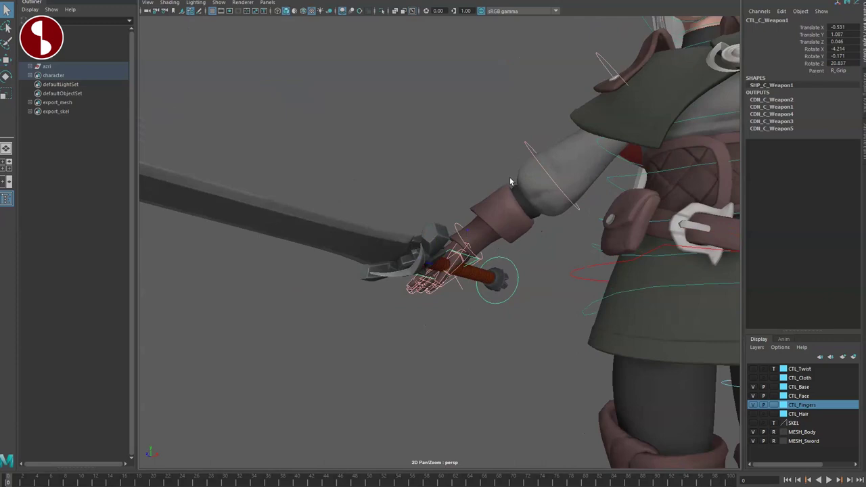
Set the right arm's Ik Fk to 1, and move the IK hand control to about 0.016, 0.046, -0.046
click(452, 229)
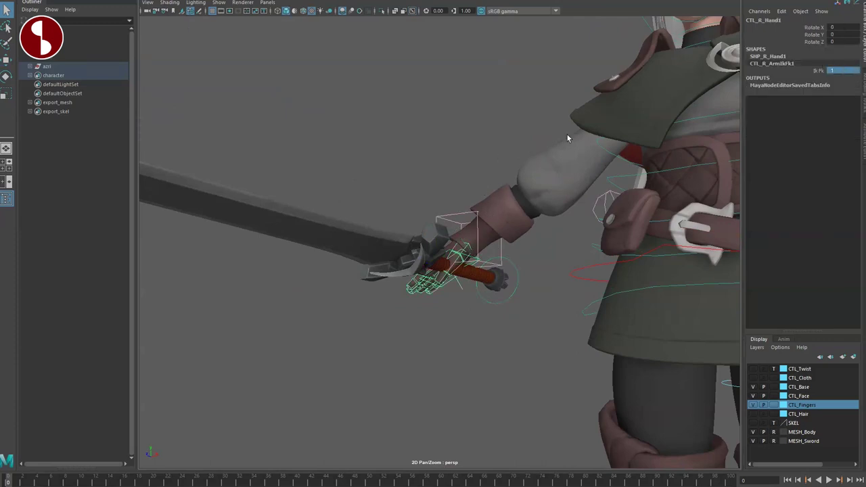
click(447, 215)
key(w)
drag(467, 242, 522, 318)
key(e)
drag(428, 202, 397, 194)
key(q)
alt+drag(399, 196, 357, 265)
key(w)
drag(441, 180, 484, 177)
alt+drag(443, 308, 479, 253)
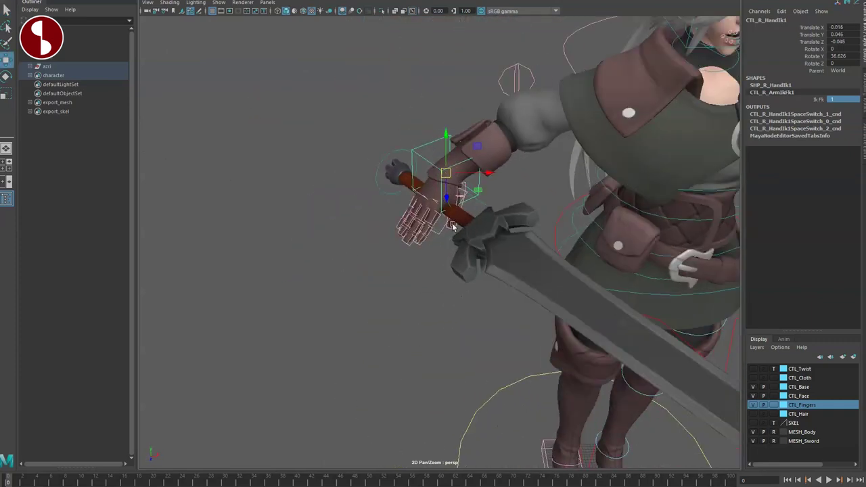
Rotate the right IK hand control to about -89, -8, 13 degrees so the sword points upward
drag(452, 182, 421, 161)
key(q)
alt+drag(378, 223, 386, 202)
alt+right_drag(386, 201, 461, 288)
click(498, 267)
click(401, 259)
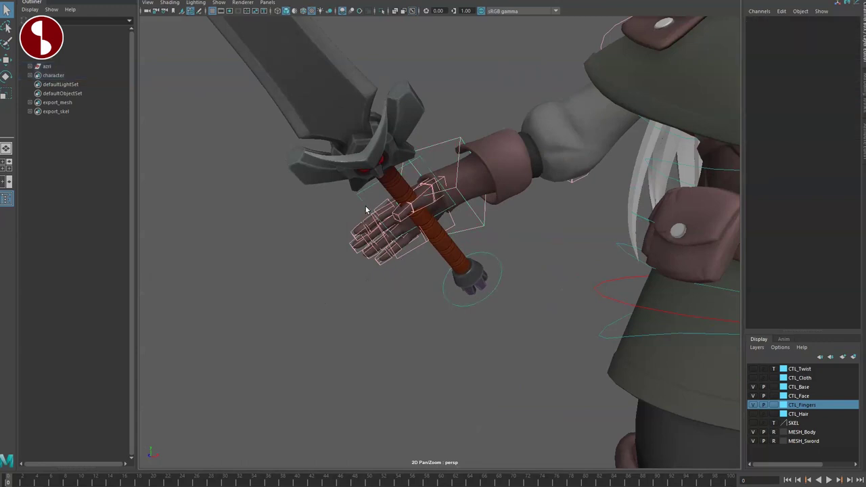
Shift the sword's inner grip control to offset the handle against the right palm
click(359, 201)
key(w)
alt+drag(399, 236, 425, 250)
Try rotating the right IK hand control to about -38 degrees in X, and undo the rotation
key(e)
click(453, 168)
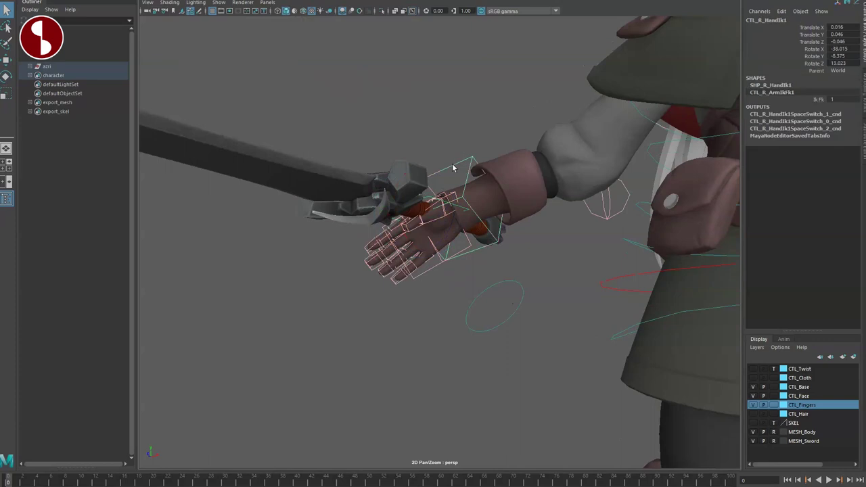
drag(460, 206, 466, 222)
key(ctrl+z)
key(q)
alt+right_drag(479, 281, 380, 250)
mouse_move(381, 249)
alt+mouse_down()
mouse_move(403, 270)
mouse_move(383, 269)
mouse_move(387, 253)
alt+mouse_up()
key(ctrl+z)
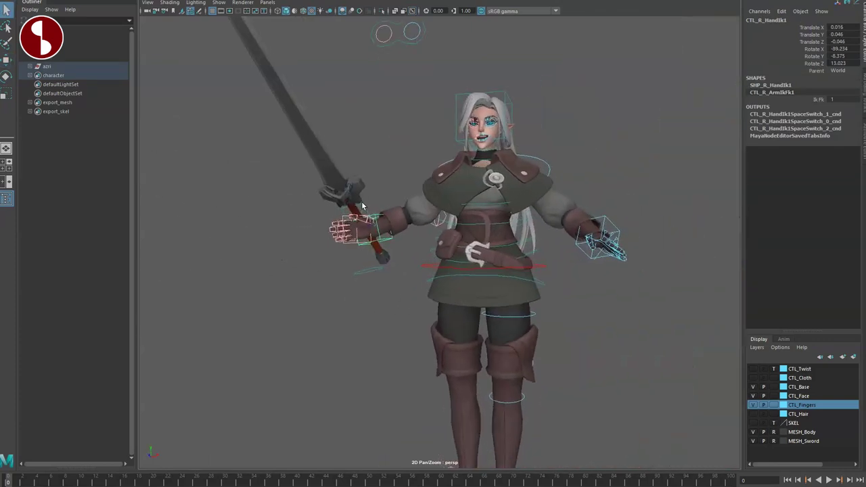
Readjust the sword's inner grip control within the right hand, and clear the selection
click(354, 217)
key(w)
drag(353, 218, 383, 265)
key(q)
click(389, 280)
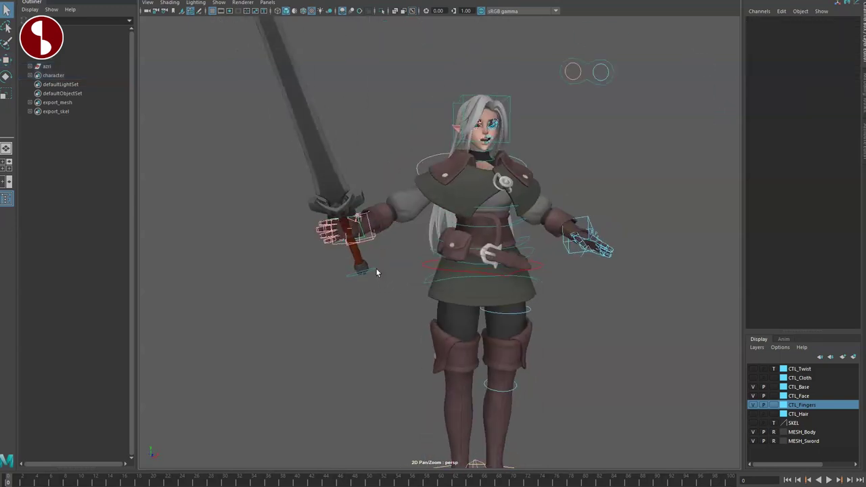
Try parenting the main sword control to L_Grip, and move the left IK hand control to test the attachment
click(376, 272)
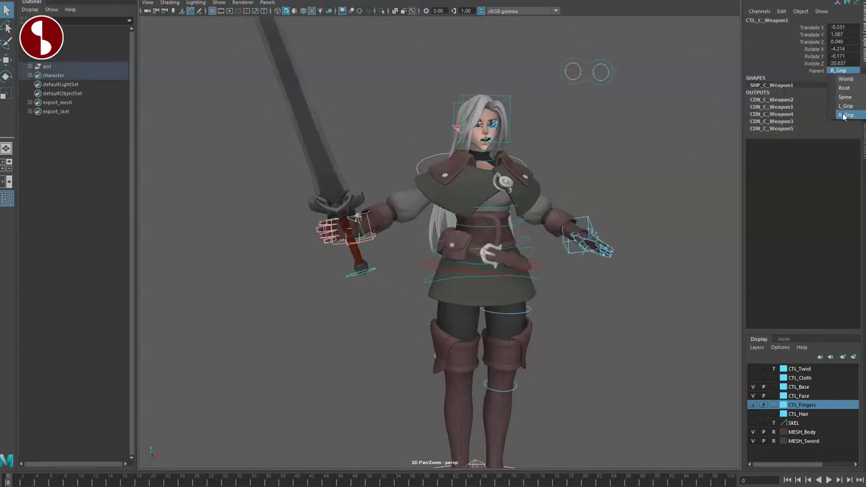
click(845, 106)
click(588, 222)
key(w)
drag(574, 234, 594, 251)
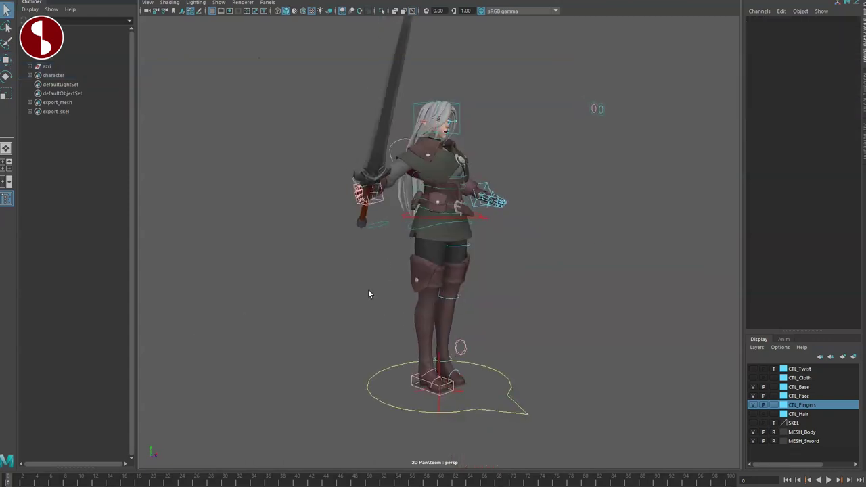
alt+drag(367, 293, 373, 336)
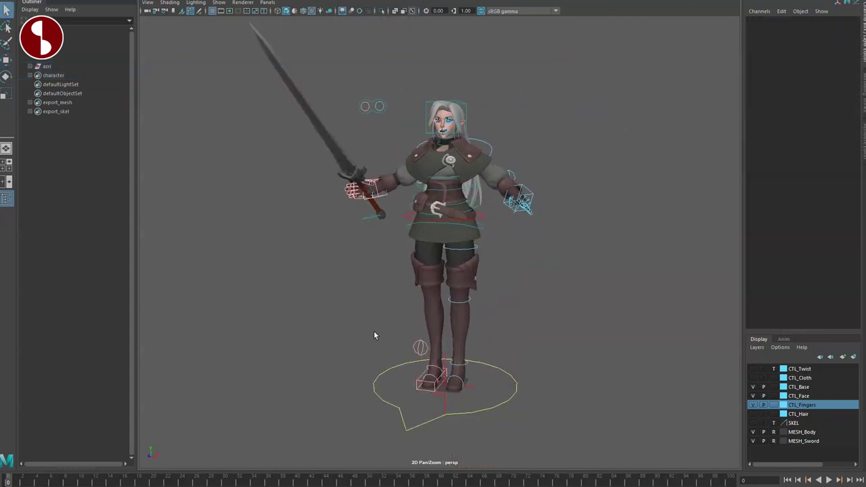
click(422, 398)
alt+drag(296, 319, 320, 312)
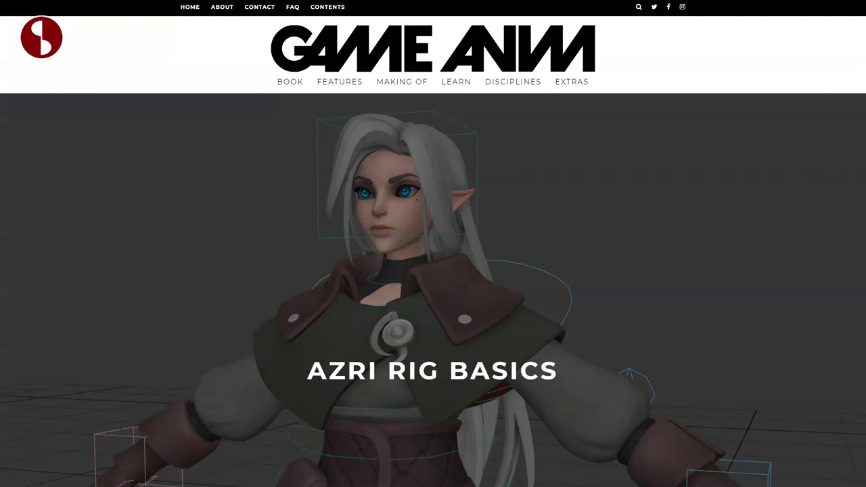
Switch to the Game Anim website and look through the Azri Rig Basics tutorial down to the Scene Setup section
scroll(432, 270, down, 7)
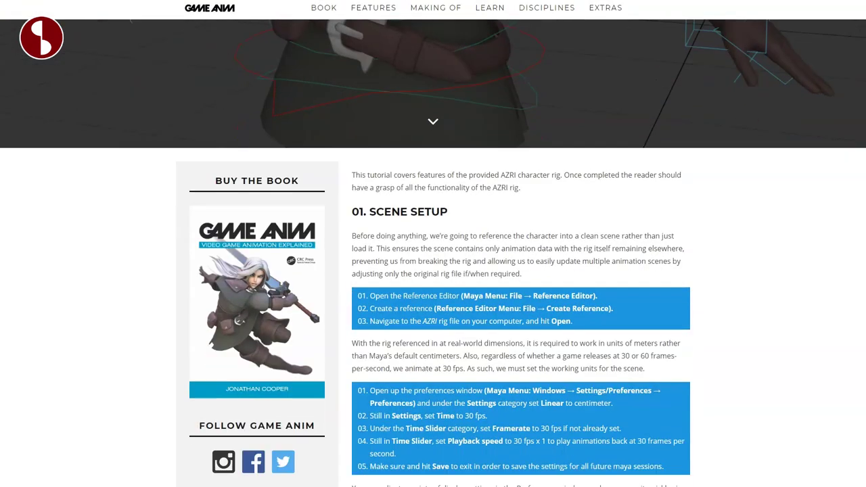
Look through the rest of the Azri Rig Basics tutorial, from Display Layers to the Cloth Controls section
scroll(432, 271, down, 4)
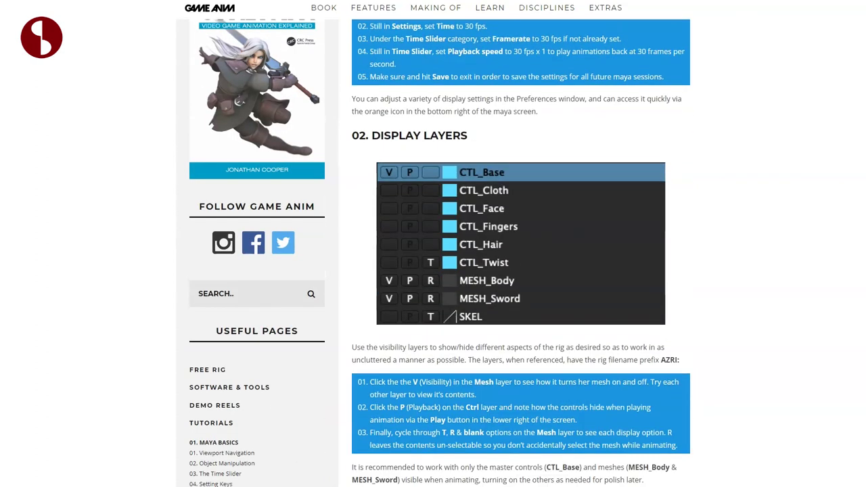
scroll(433, 270, down, 4)
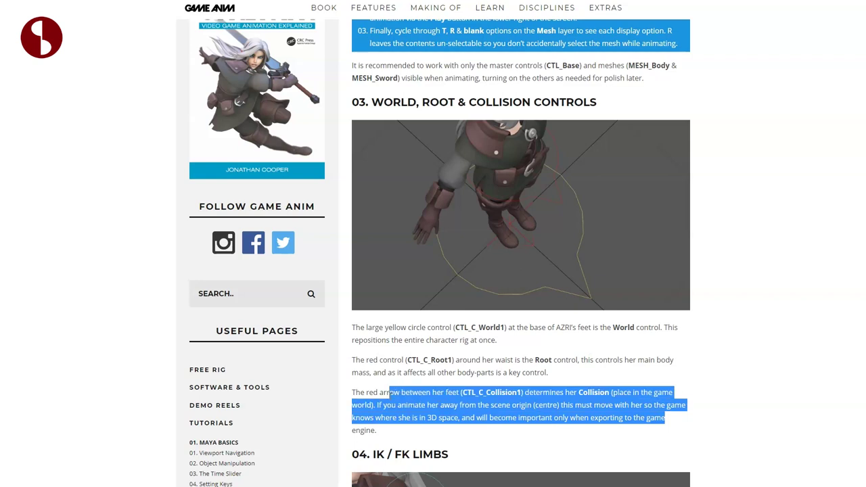
scroll(853, 310, down, 7)
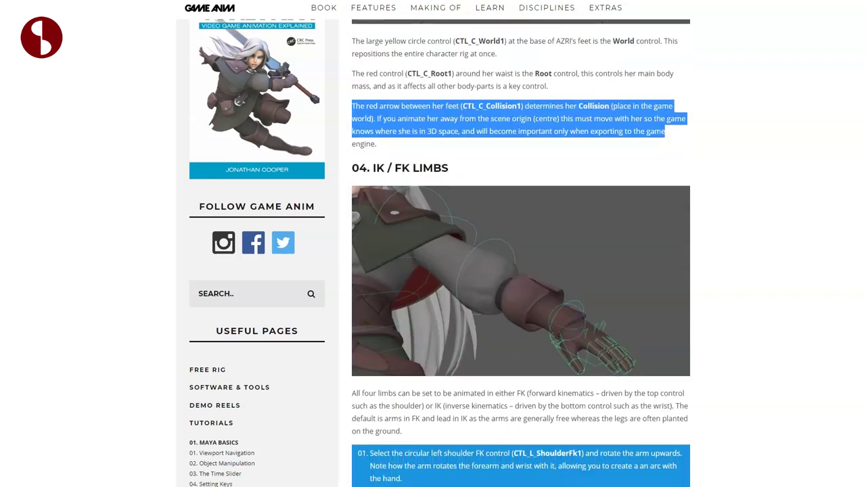
scroll(433, 271, down, 3)
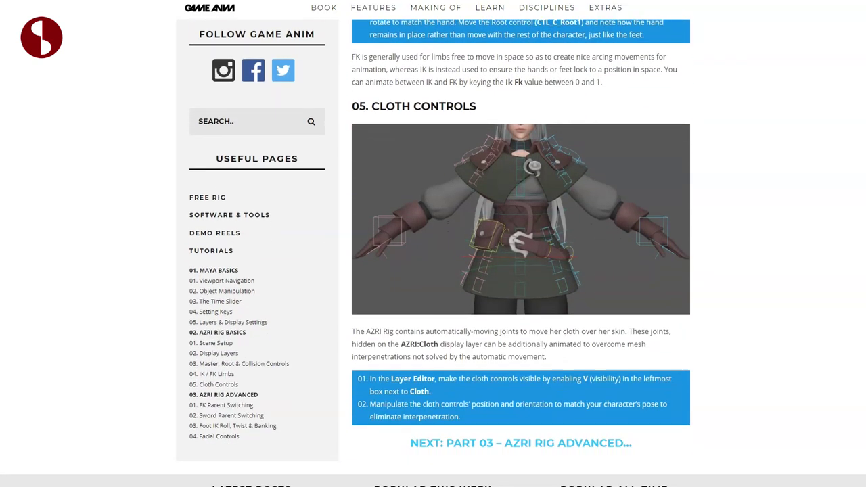
Open the Azri Rig Advanced tutorial and look through its parent switching, foot IK and facial controls sections
click(547, 427)
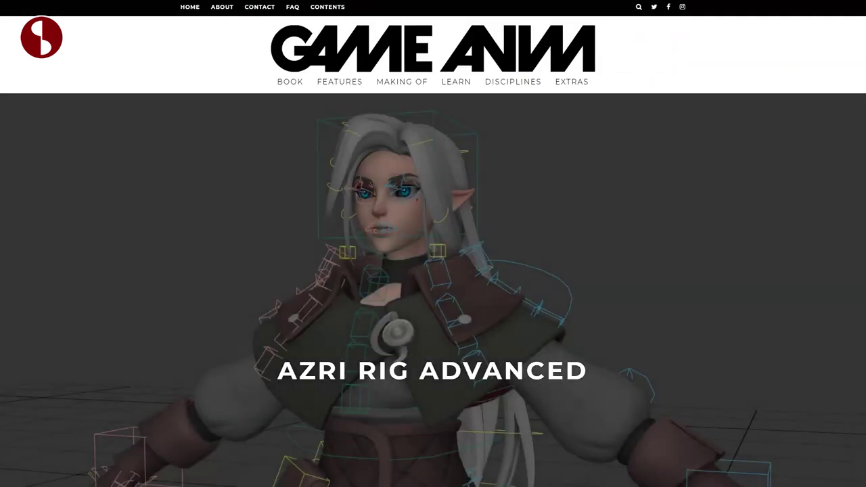
scroll(433, 270, down, 8)
scroll(521, 271, down, 8)
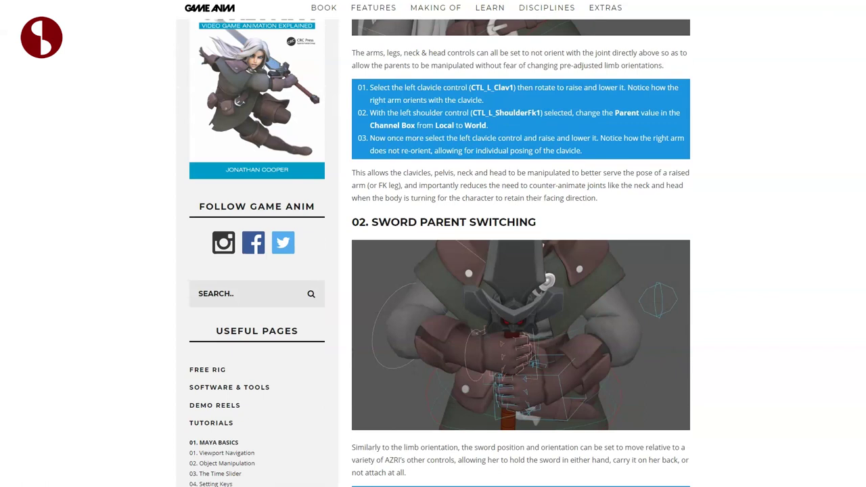
scroll(857, 475, down, 8)
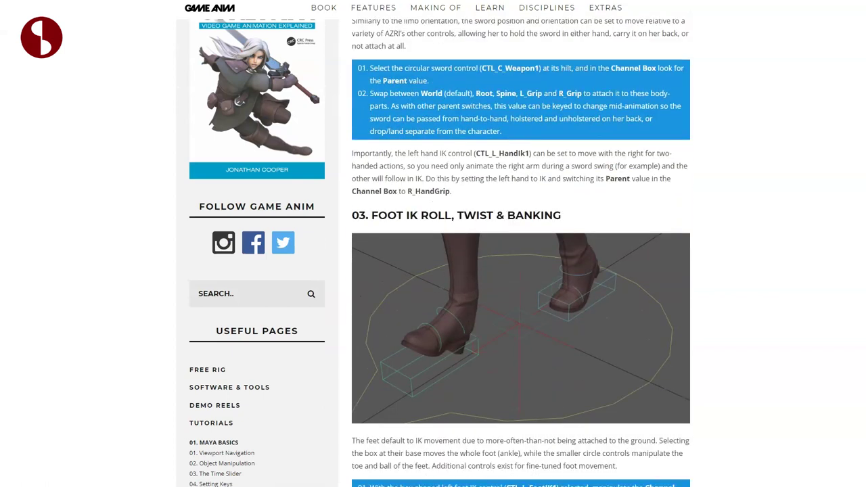
scroll(858, 475, down, 2)
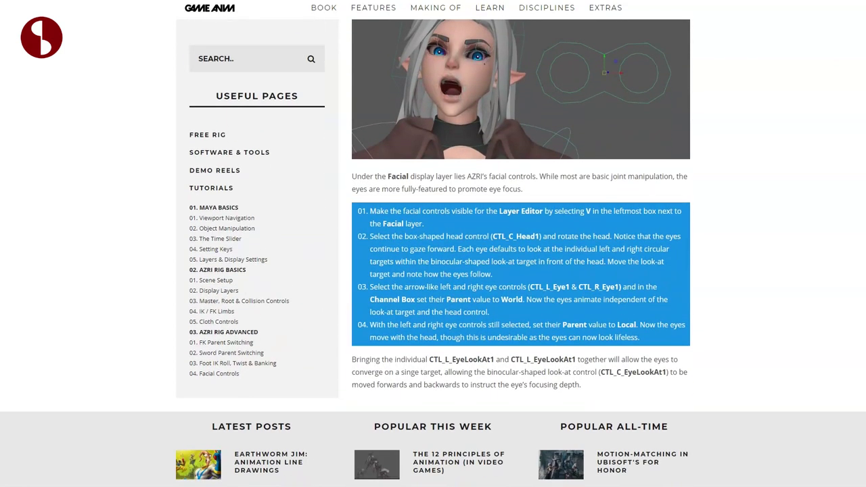
Highlight the Free Rig, Software & Tools, Tutorials and Maya Basics sidebar entries, and view the Game Anim: Video Game Animation Explained page
drag(232, 159, 162, 160)
drag(255, 179, 182, 178)
drag(240, 208, 199, 212)
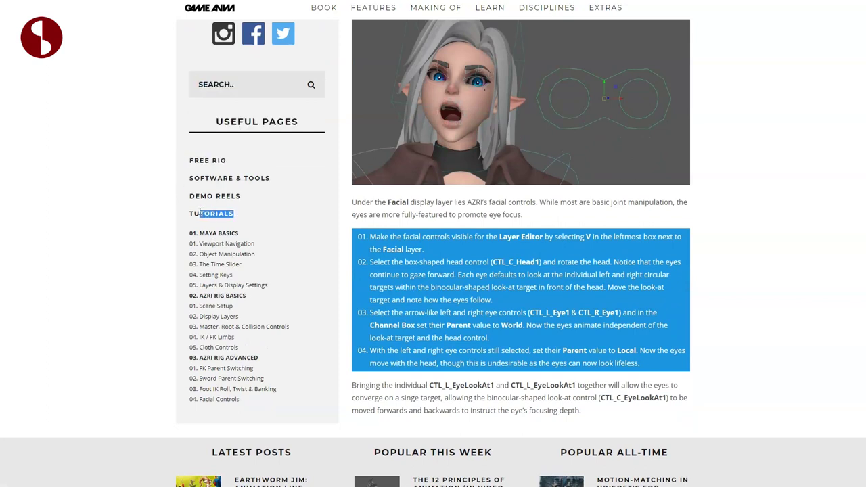
drag(237, 234, 197, 231)
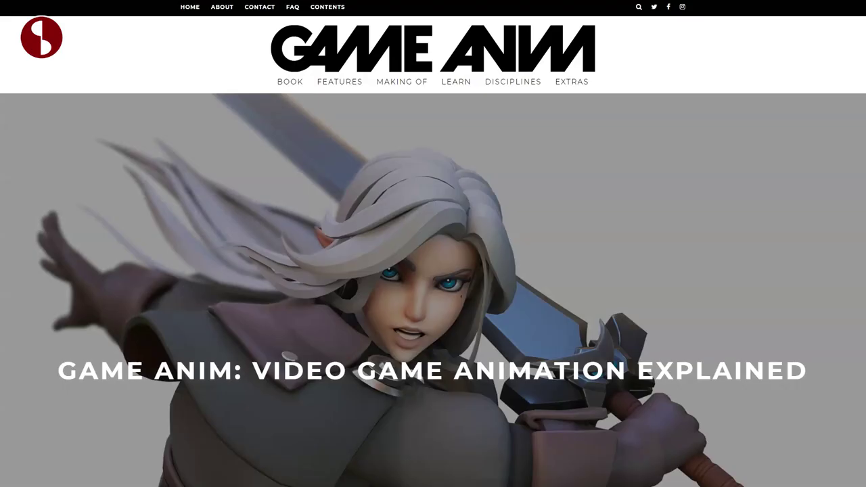
scroll(432, 270, down, 3)
scroll(433, 271, up, 3)
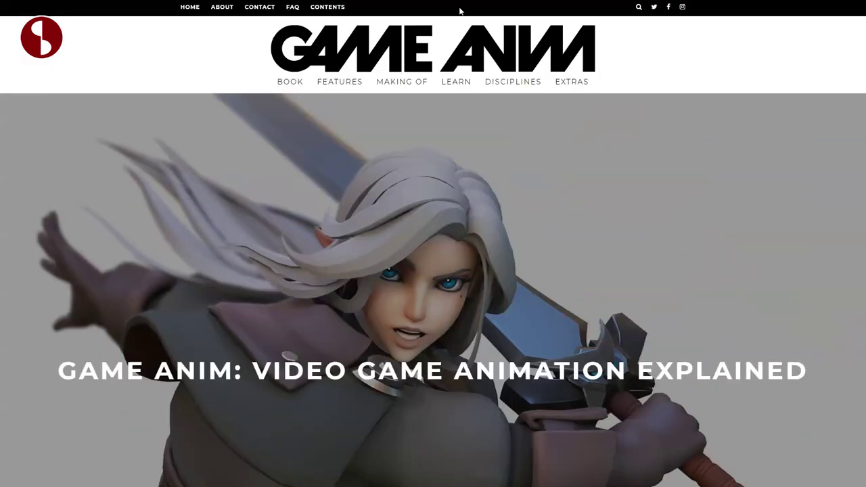